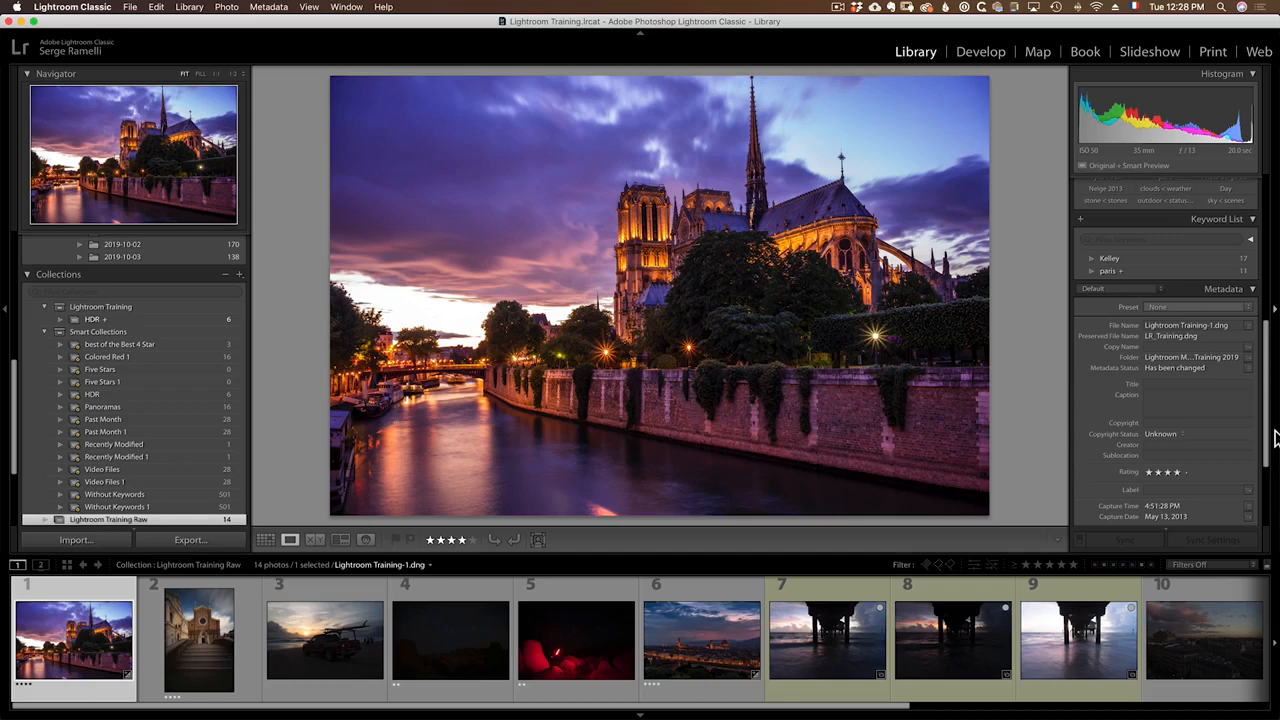
Examine the Notre Dame photo's metadata, including its dimensions, exposure, ISO, camera model and lens.
{"action": "left_click_drag", "start_coordinate": [1271, 422], "coordinate": [1270, 480]}
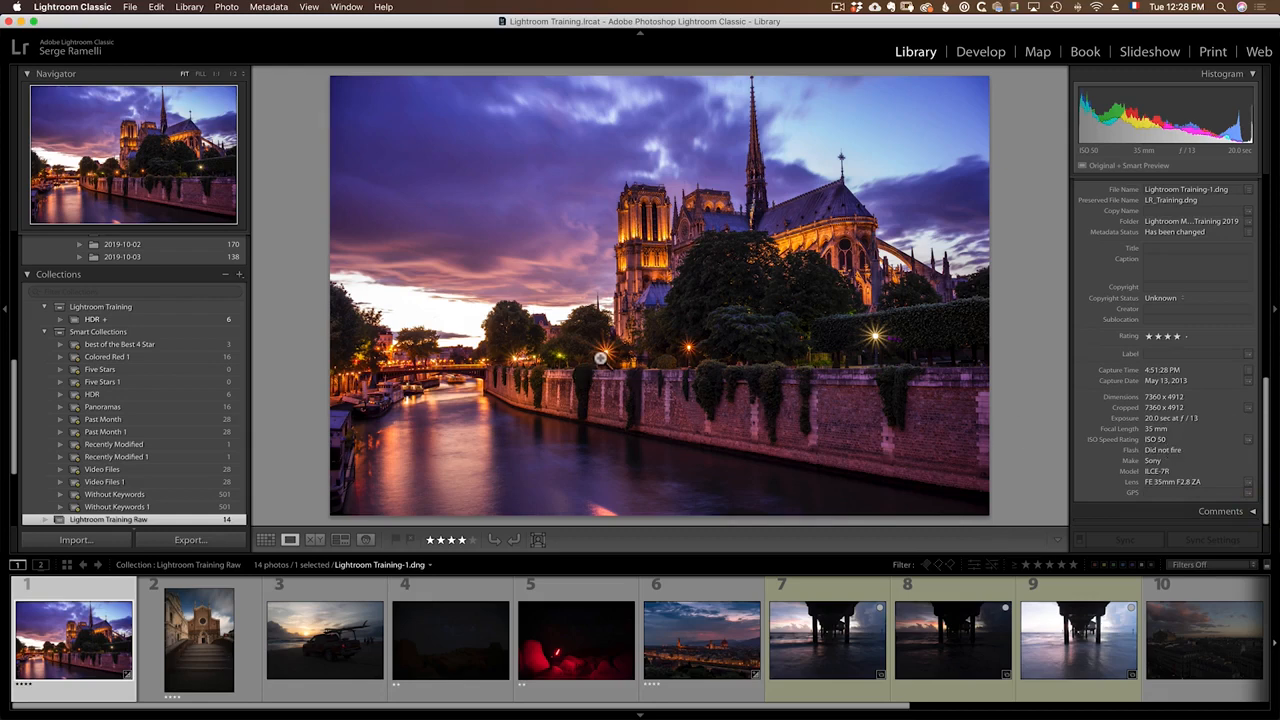
{"action": "left_click", "coordinate": [103, 586]}
{"action": "left_click", "coordinate": [1266, 436]}
{"action": "mouse_move", "coordinate": [1270, 498]}
{"action": "left_mouse_down"}
{"action": "mouse_move", "coordinate": [1266, 286]}
{"action": "mouse_move", "coordinate": [1272, 505]}
{"action": "left_mouse_up"}
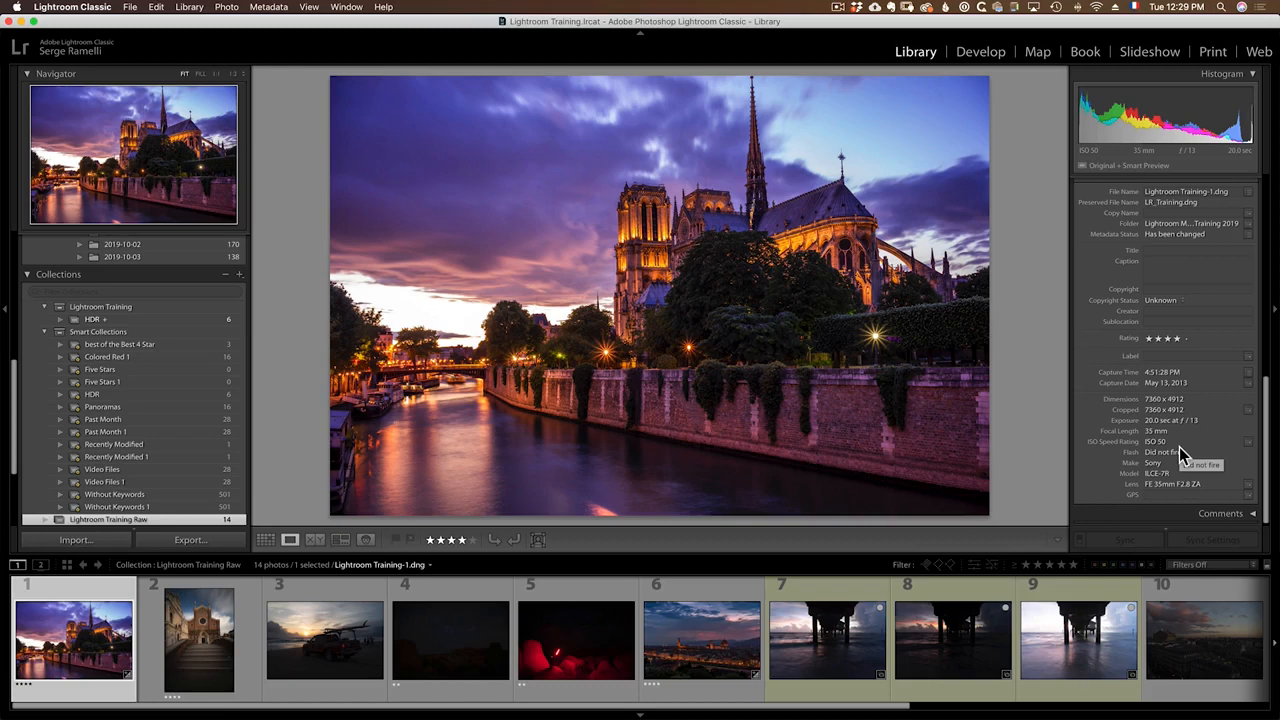
Add the keyword "notre dame" to the selected cathedral photo.
{"action": "left_click_drag", "start_coordinate": [1268, 428], "coordinate": [1266, 271]}
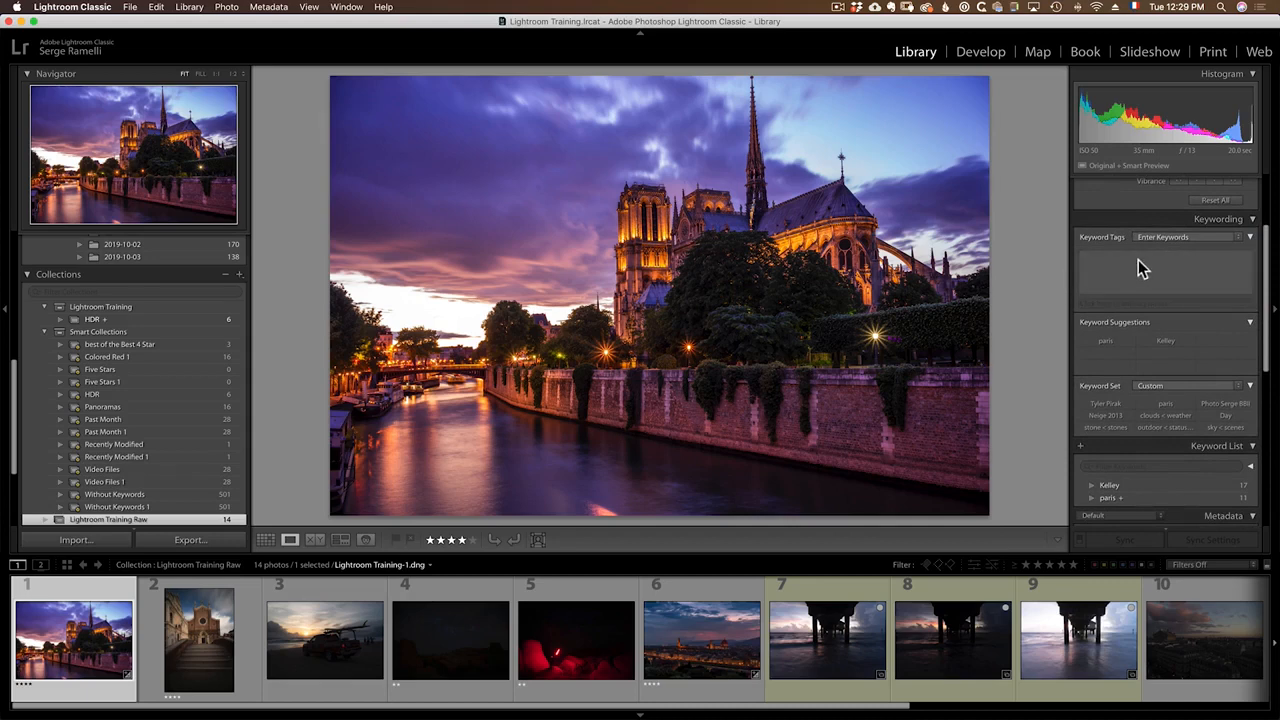
{"action": "left_click_drag", "start_coordinate": [1268, 283], "coordinate": [1263, 217]}
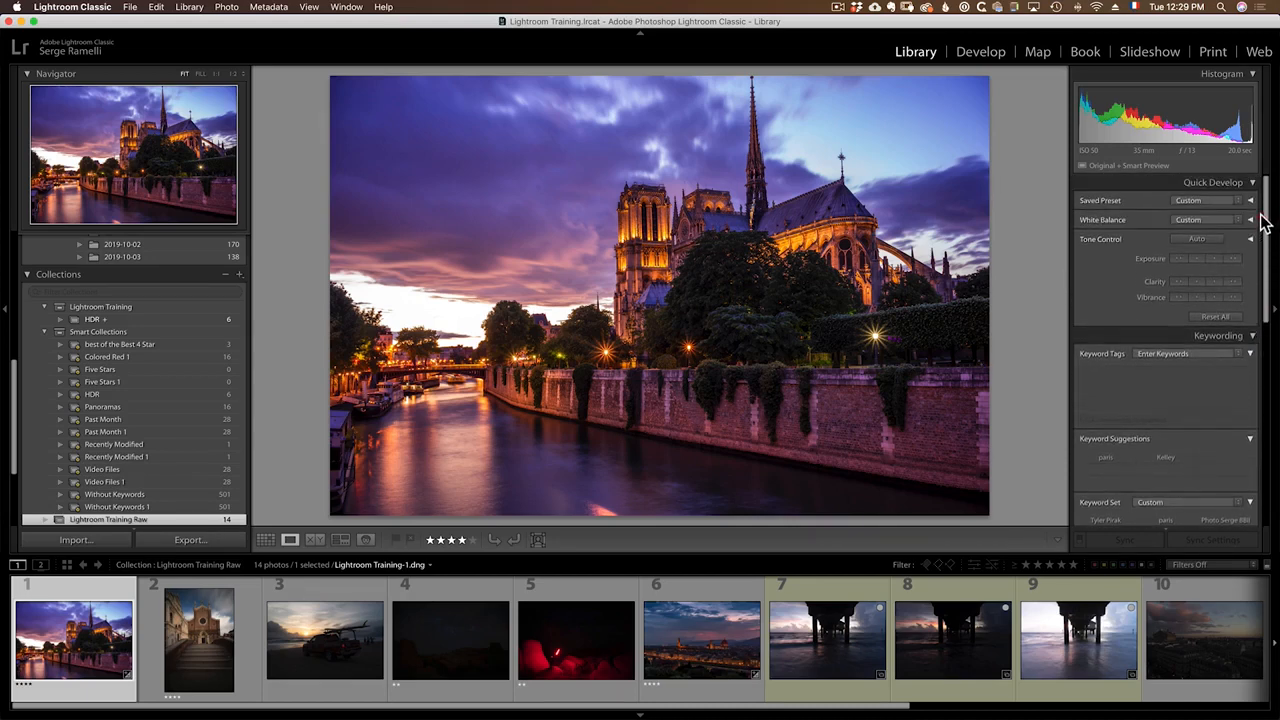
{"action": "left_click", "coordinate": [1255, 337]}
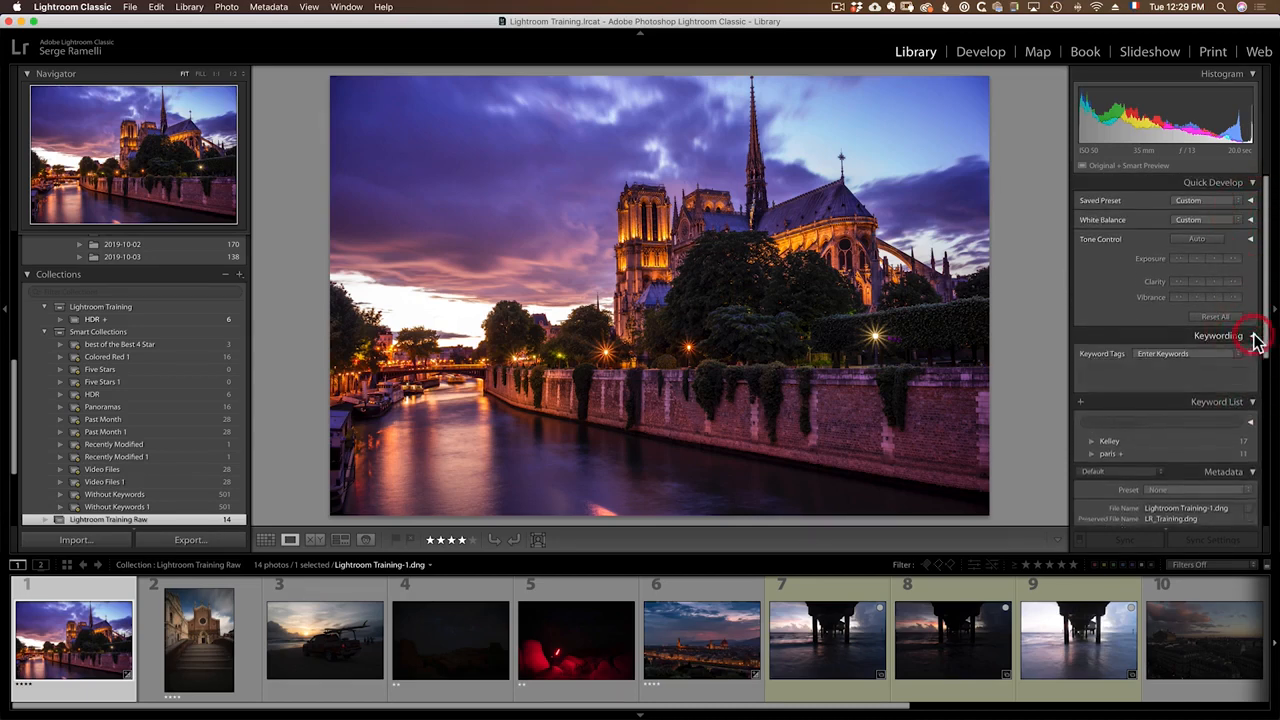
{"action": "left_click", "coordinate": [1132, 344]}
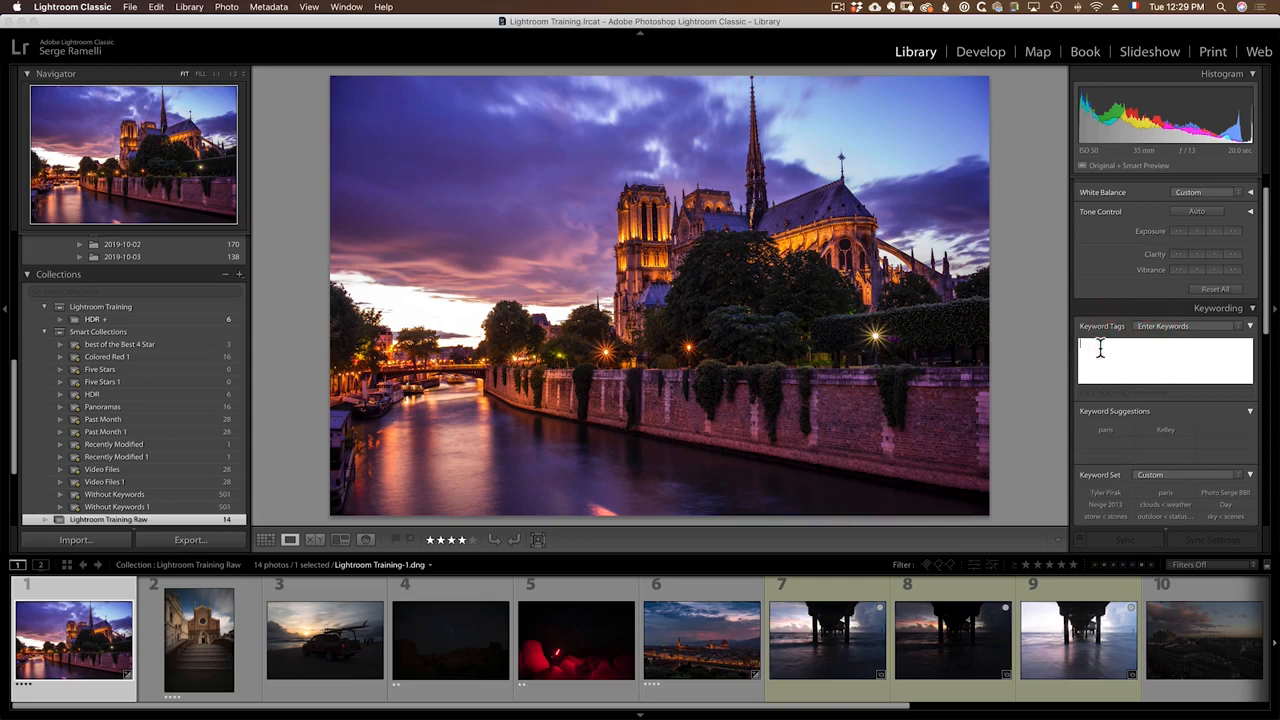
{"action": "type", "text": "notre dame"}
{"action": "key", "text": "Return"}
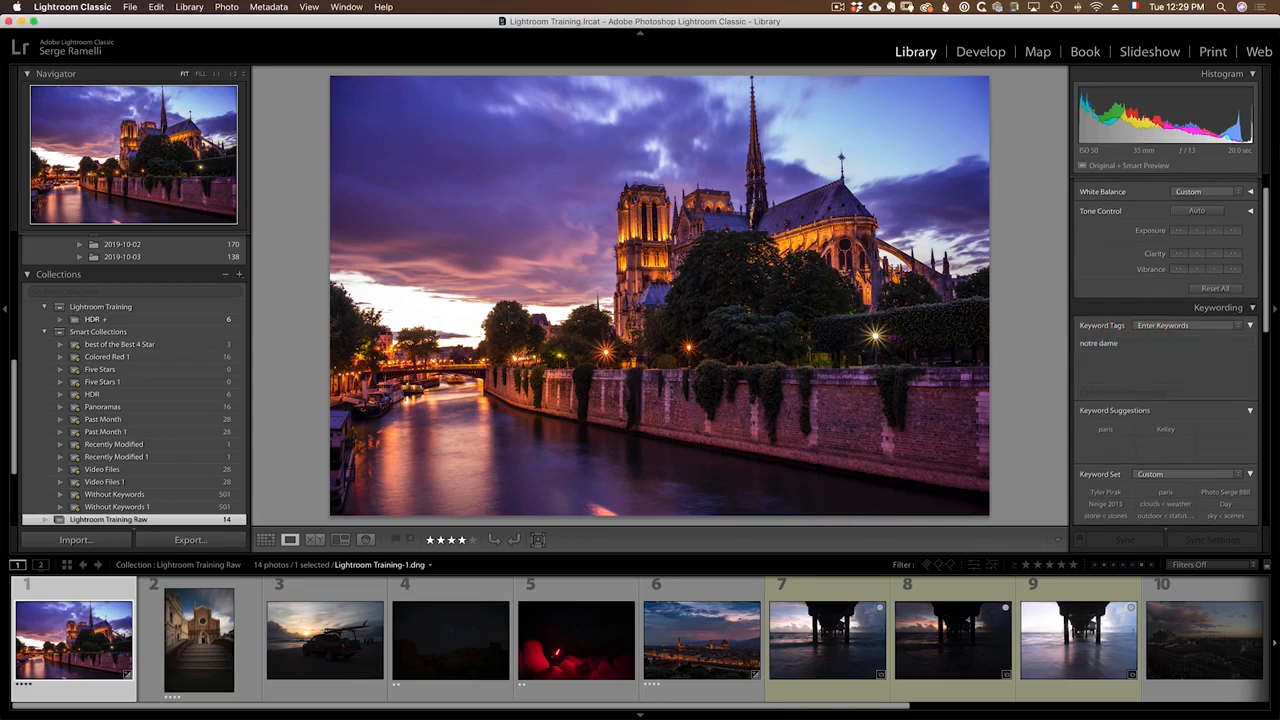
Add the suggested keyword paris and the keyword sky from the Custom keyword set to the photo.
{"action": "left_click", "coordinate": [1106, 433]}
{"action": "scroll", "coordinate": [1266, 336], "scroll_direction": "down", "scroll_amount": 1}
{"action": "left_click", "coordinate": [1268, 340]}
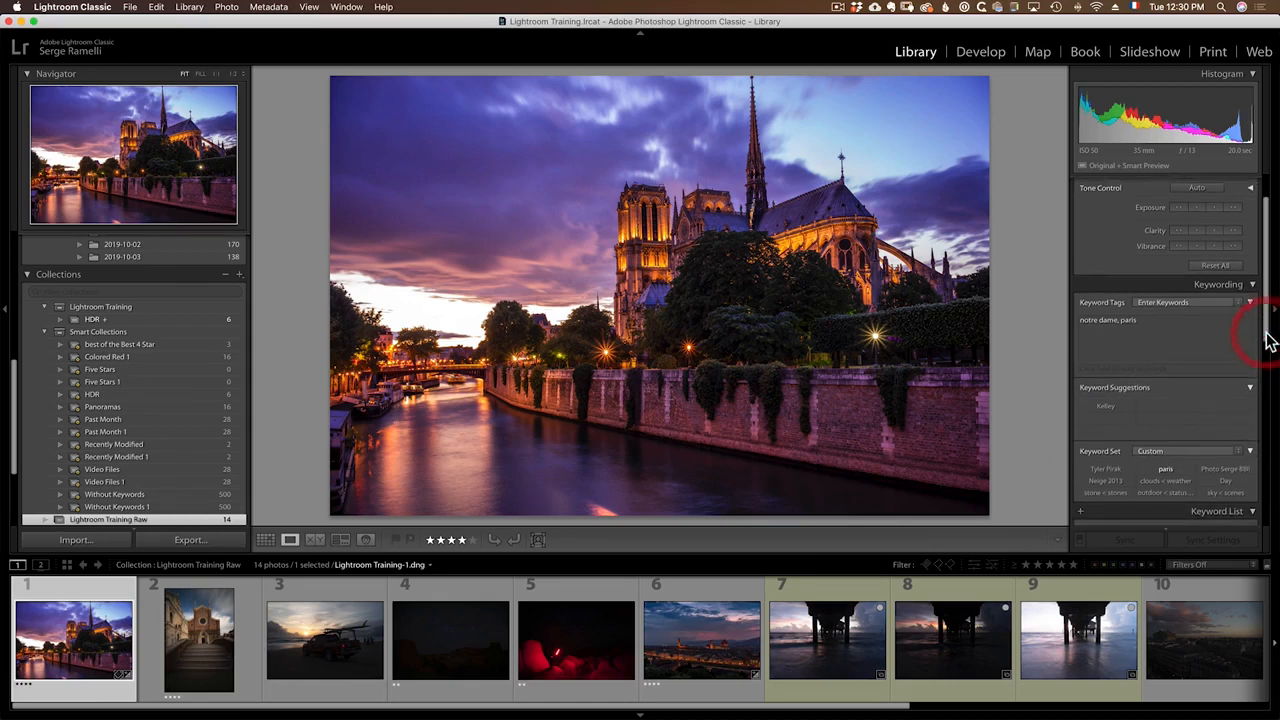
{"action": "left_click", "coordinate": [1165, 467]}
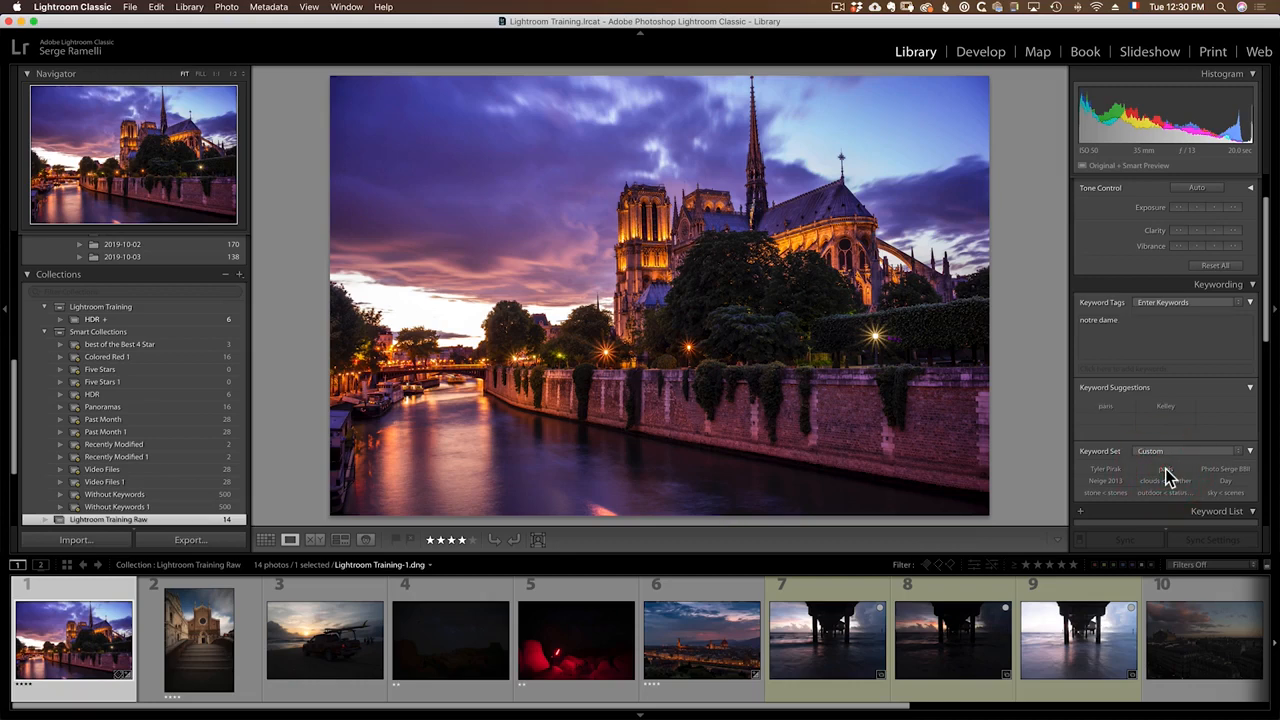
{"action": "left_click", "coordinate": [1166, 469]}
{"action": "left_click_drag", "start_coordinate": [1267, 335], "coordinate": [1267, 361]}
{"action": "left_click", "coordinate": [1234, 433]}
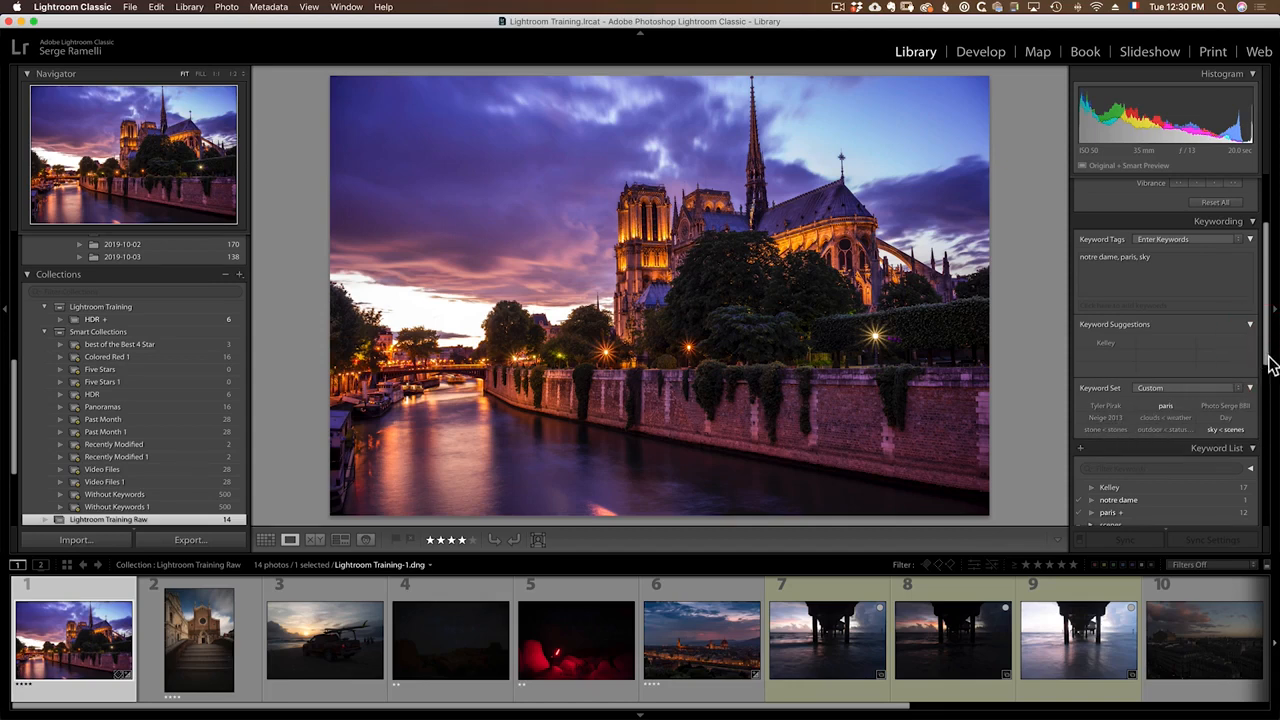
Switch the keyword set to Outdoor Photography and tag the photo with Landscape and Spring.
{"action": "left_click_drag", "start_coordinate": [1267, 354], "coordinate": [1266, 348]}
{"action": "left_click", "coordinate": [1245, 400]}
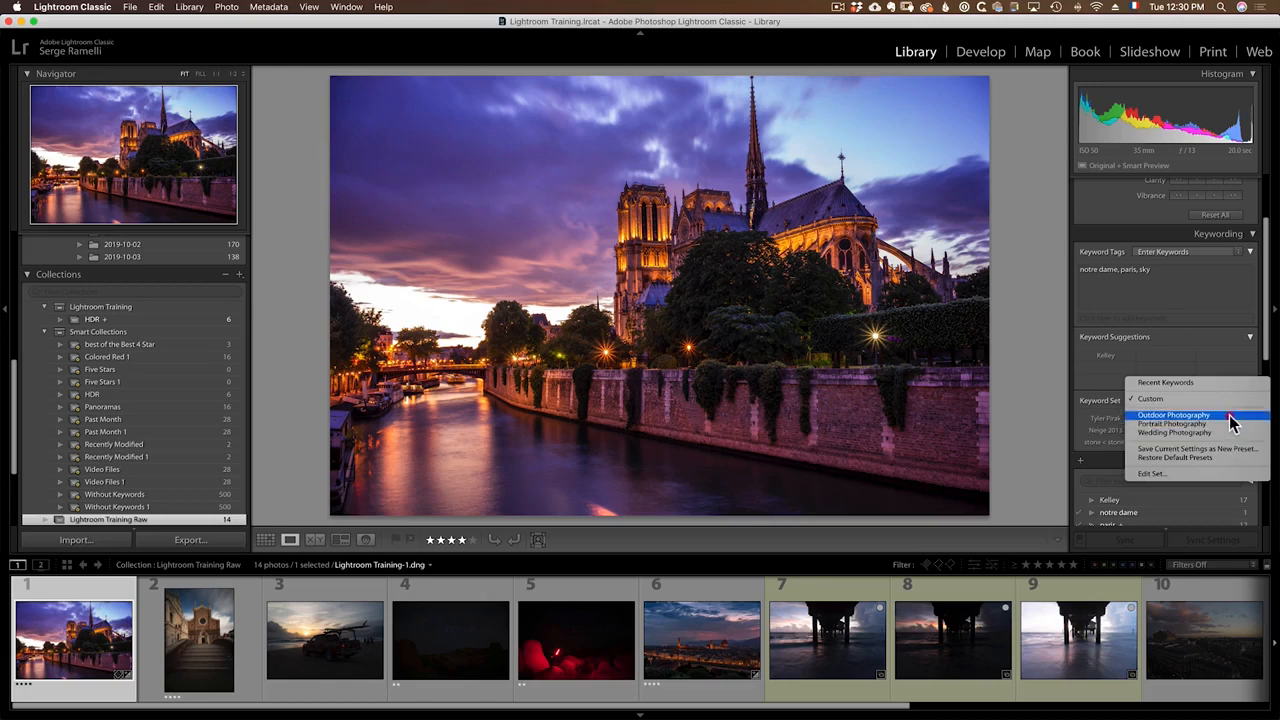
{"action": "left_click", "coordinate": [1230, 415]}
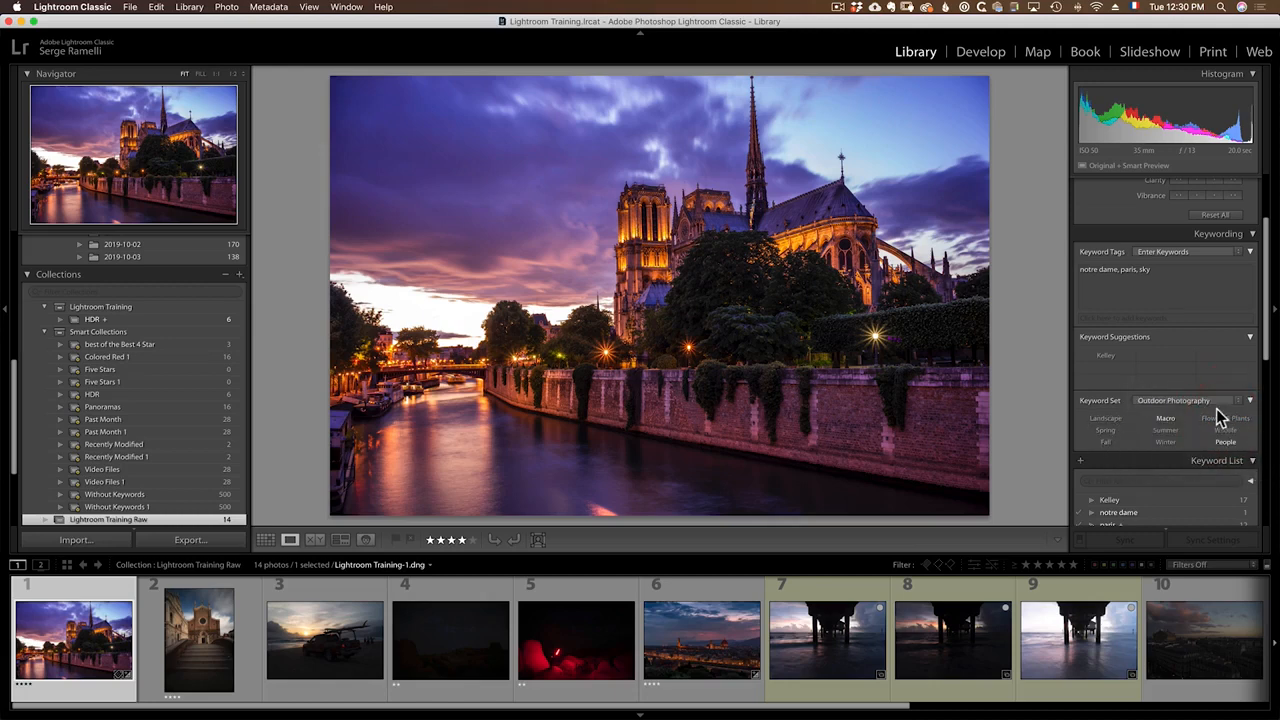
{"action": "left_click", "coordinate": [1114, 420]}
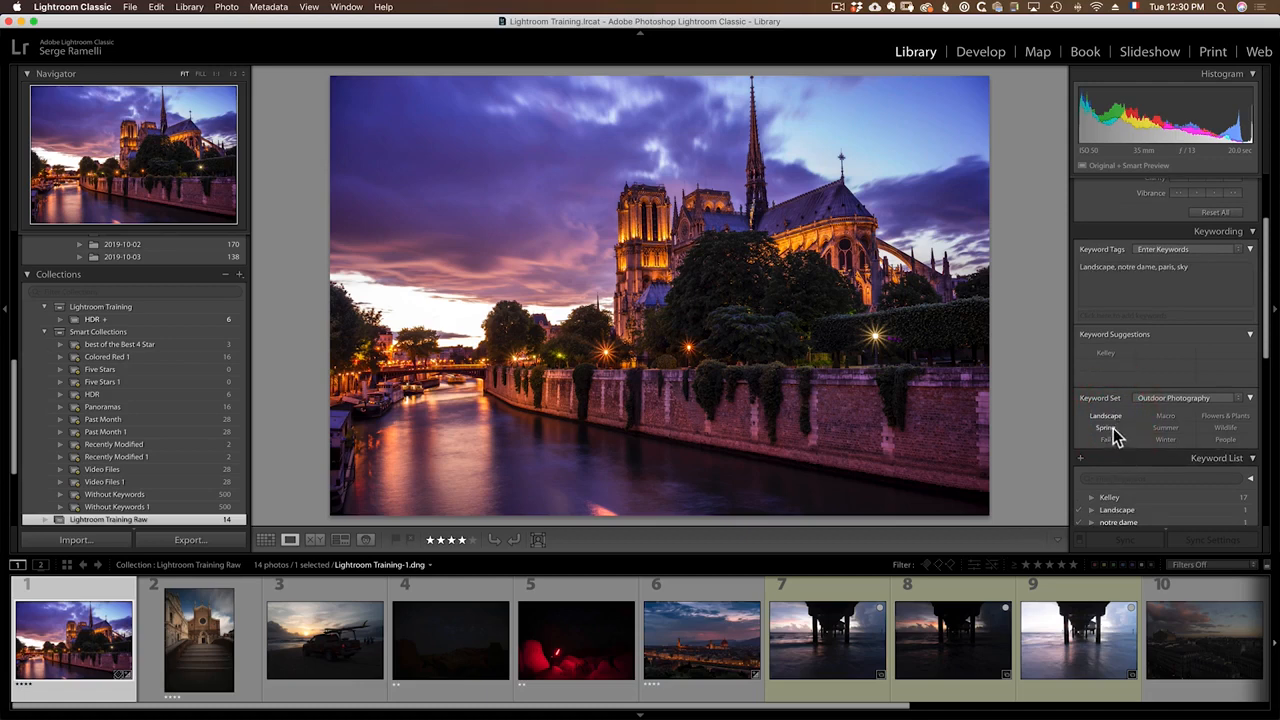
{"action": "left_click", "coordinate": [1112, 428]}
Open the Outdoor Photography keyword set for editing.
{"action": "left_click", "coordinate": [1238, 397]}
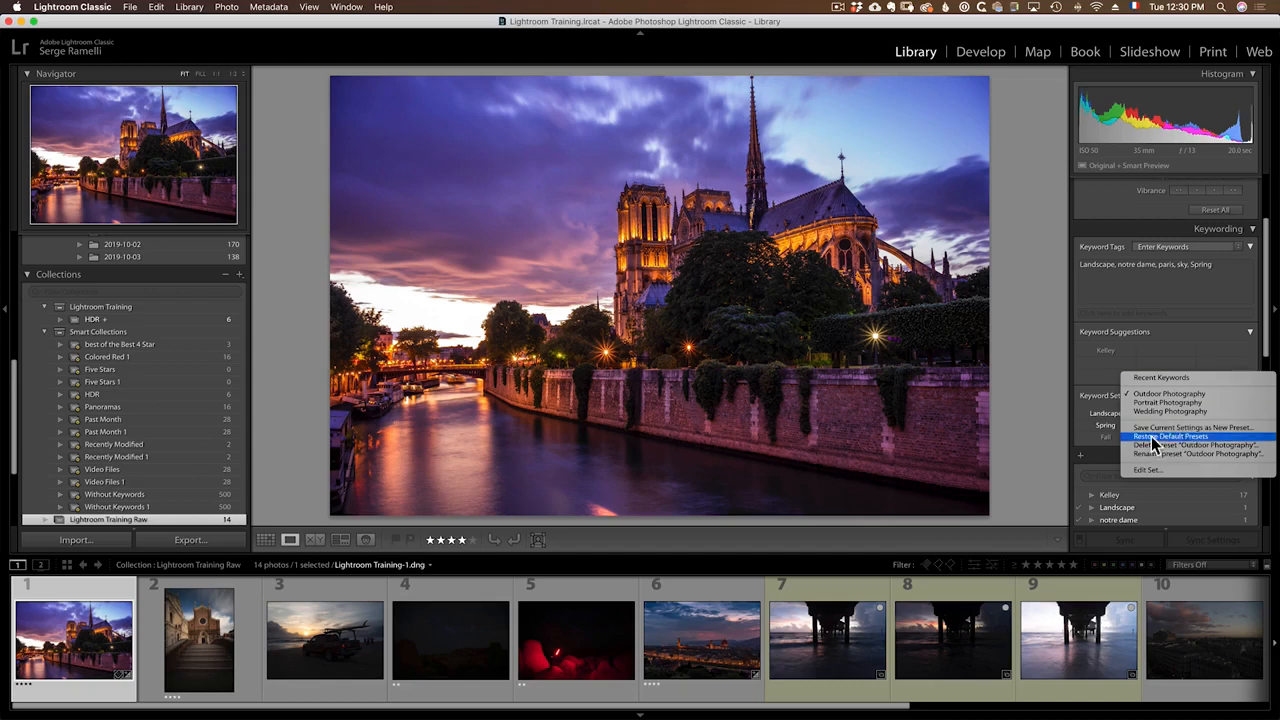
{"action": "left_click", "coordinate": [1253, 354]}
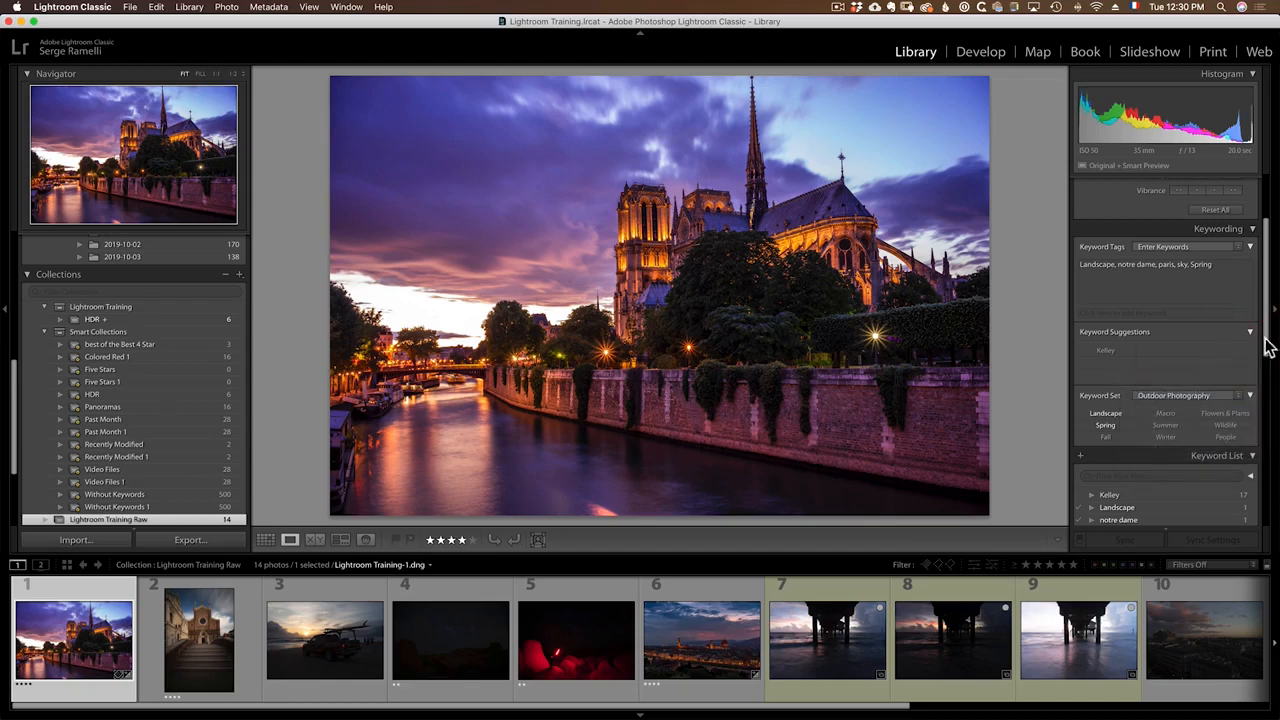
{"action": "scroll", "coordinate": [1262, 337], "scroll_direction": "up", "scroll_amount": 2}
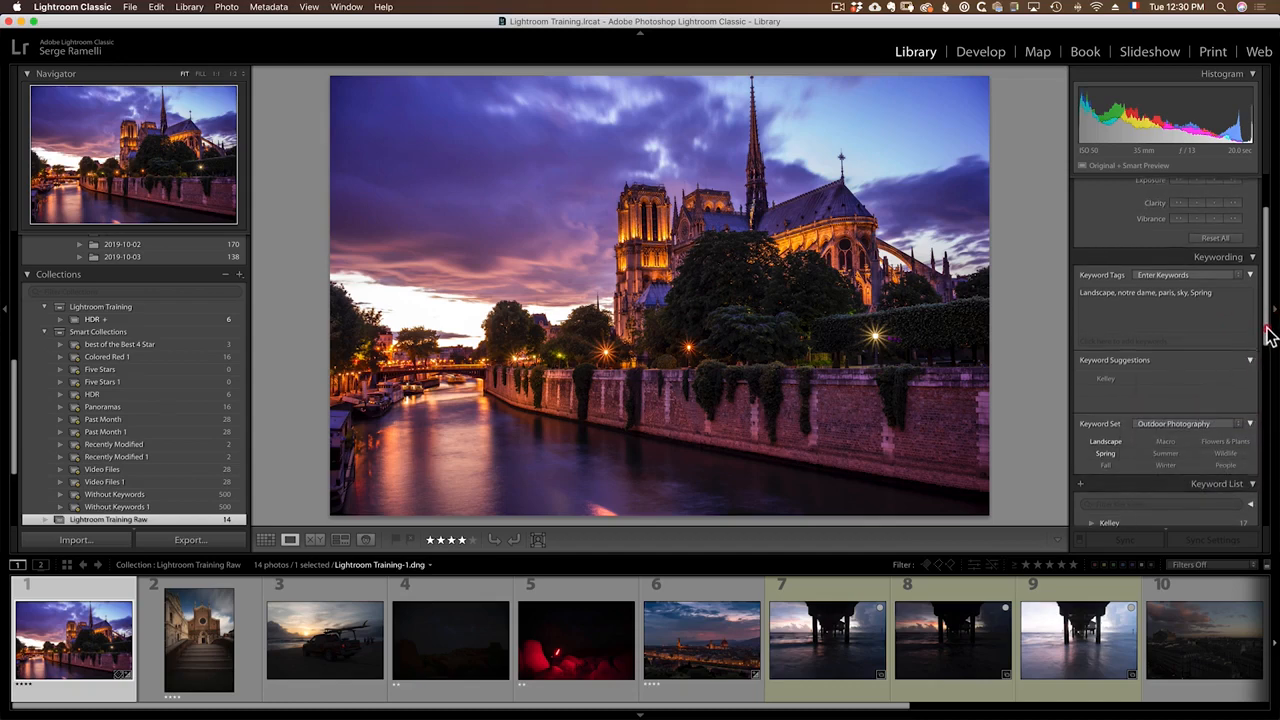
{"action": "left_click", "coordinate": [1228, 437]}
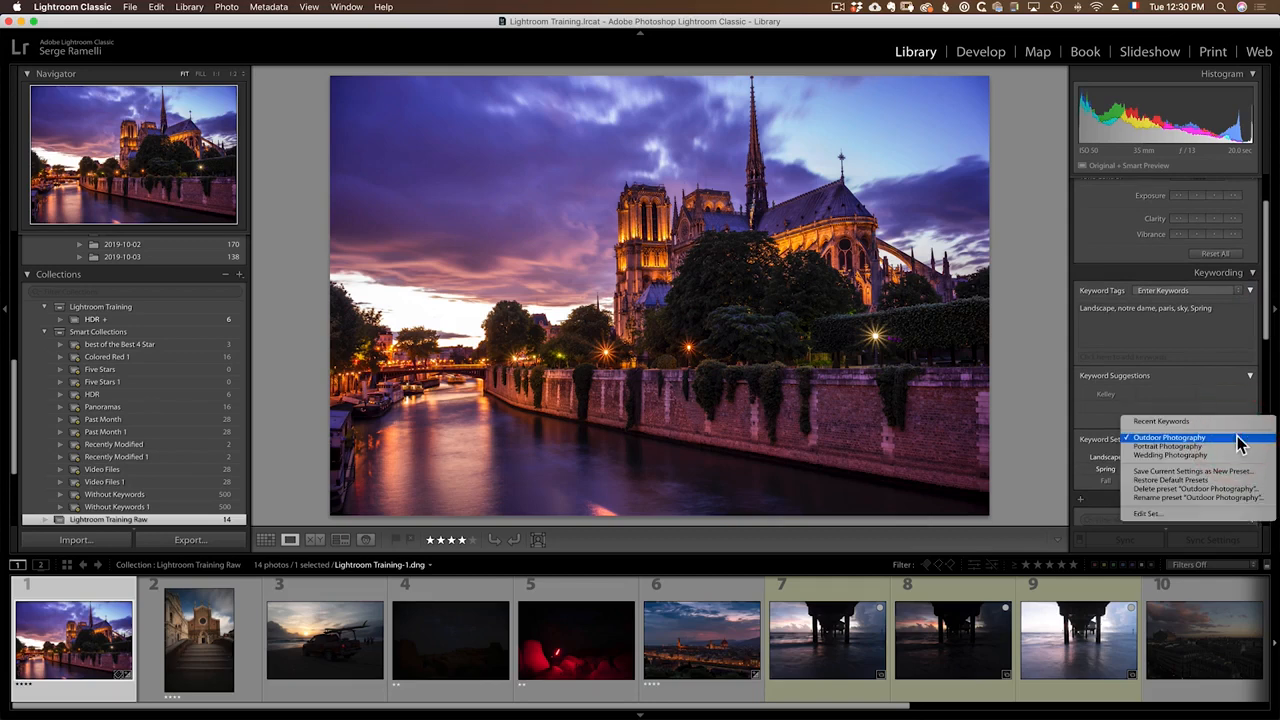
{"action": "left_click", "coordinate": [1160, 514]}
{"action": "left_click", "coordinate": [588, 218]}
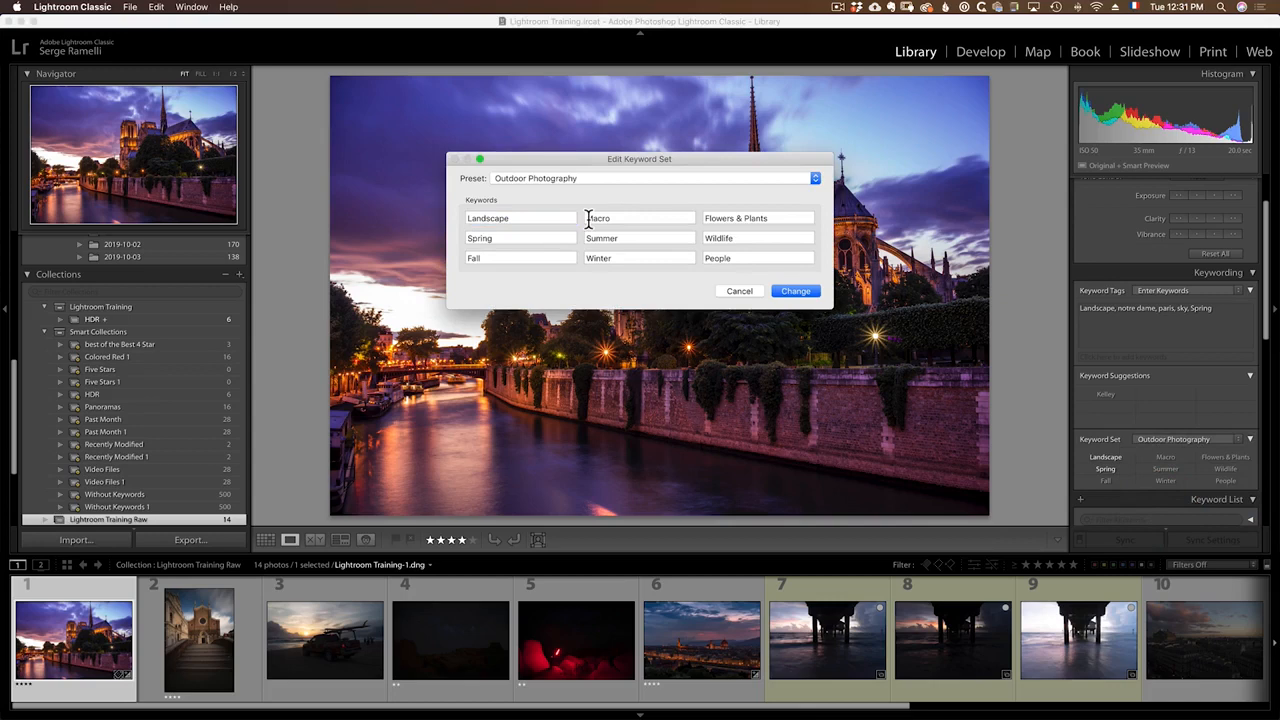
{"action": "left_click_drag", "start_coordinate": [586, 158], "coordinate": [581, 143]}
Replace the three keywords in the set's first row with Paris, Seine and Left Bank.
{"action": "left_click", "coordinate": [524, 203]}
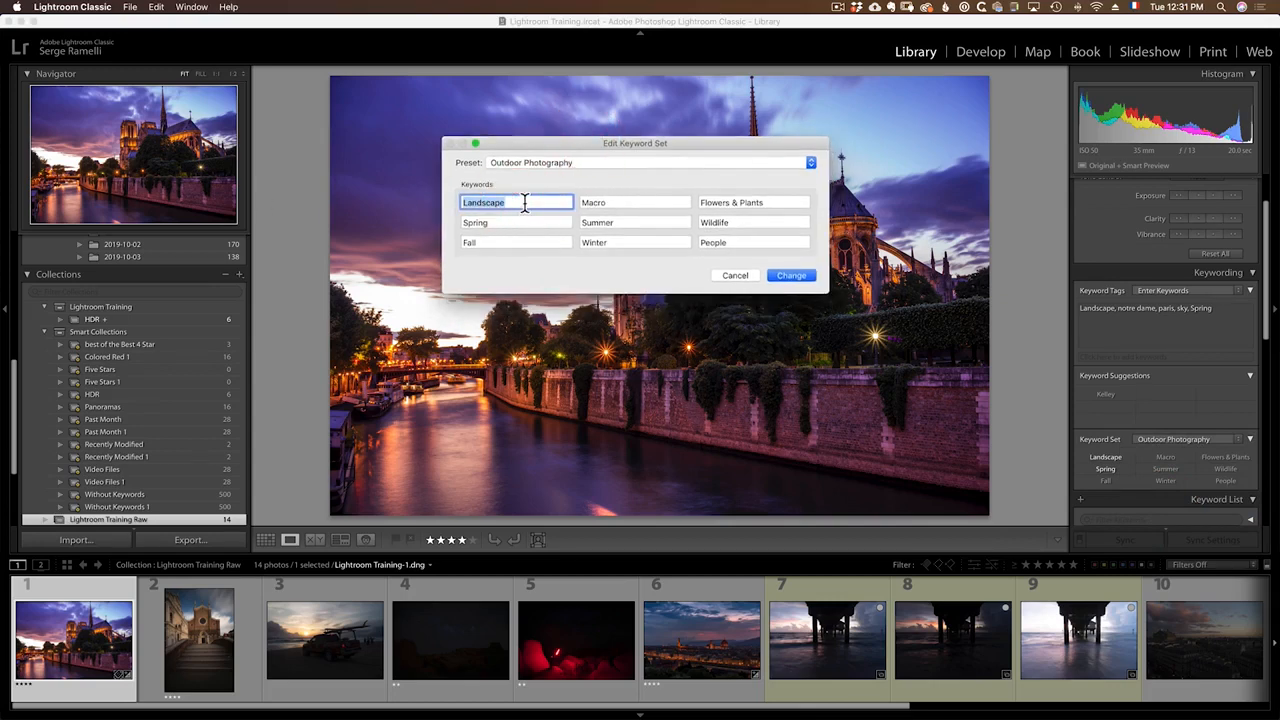
{"action": "type", "text": "Parizs"}
{"action": "key", "text": "Tab"}
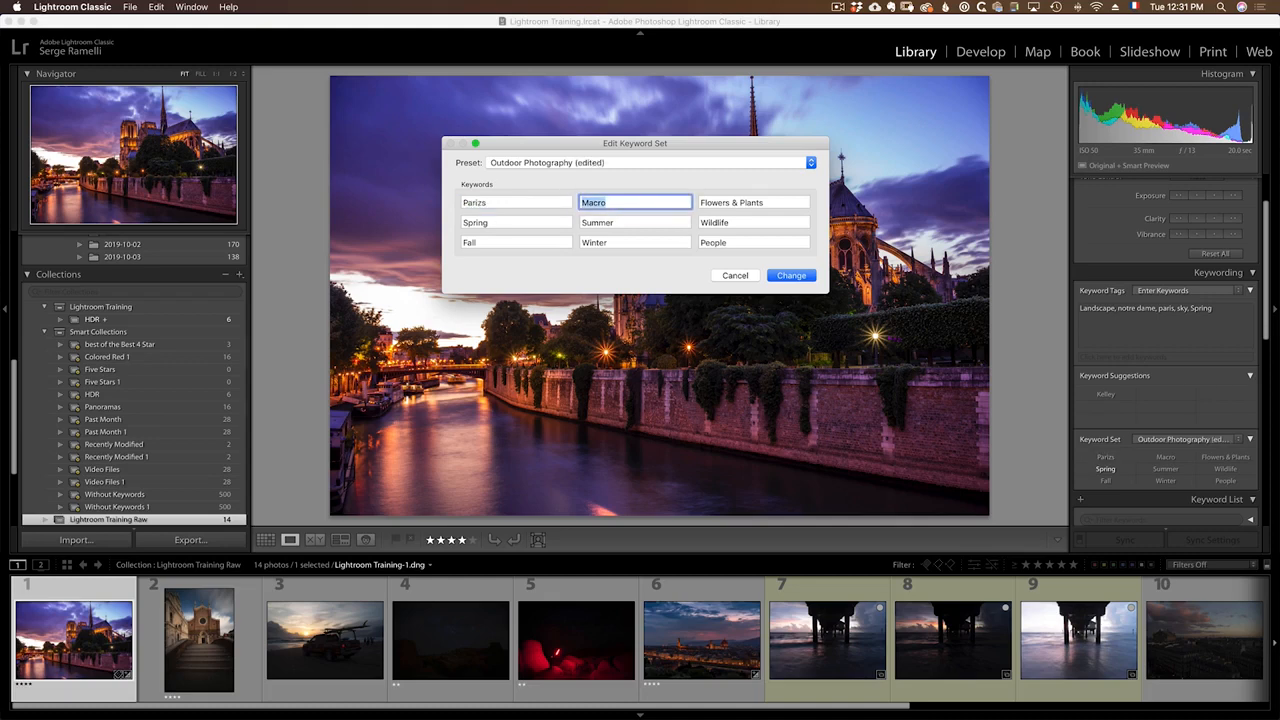
{"action": "left_click", "coordinate": [490, 202]}
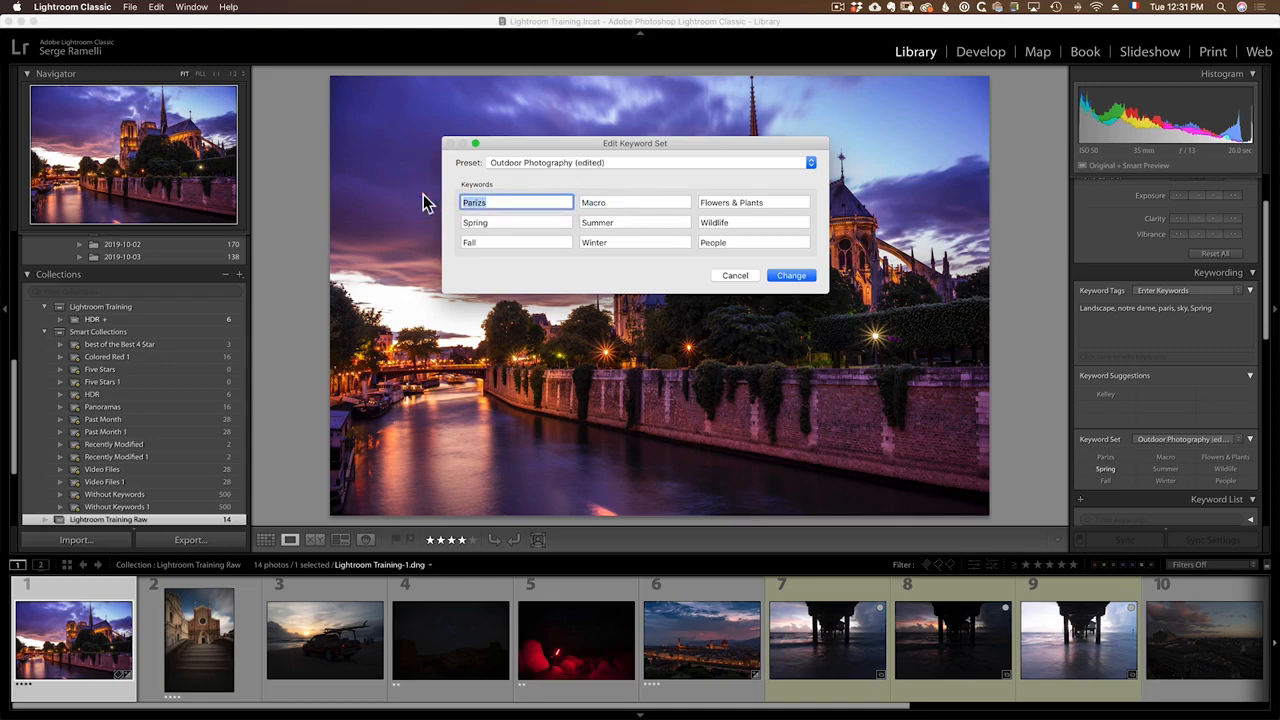
{"action": "key", "text": "BackSpace"}
{"action": "key", "text": "BackSpace"}
{"action": "type", "text": "s"}
{"action": "double_click", "coordinate": [628, 202]}
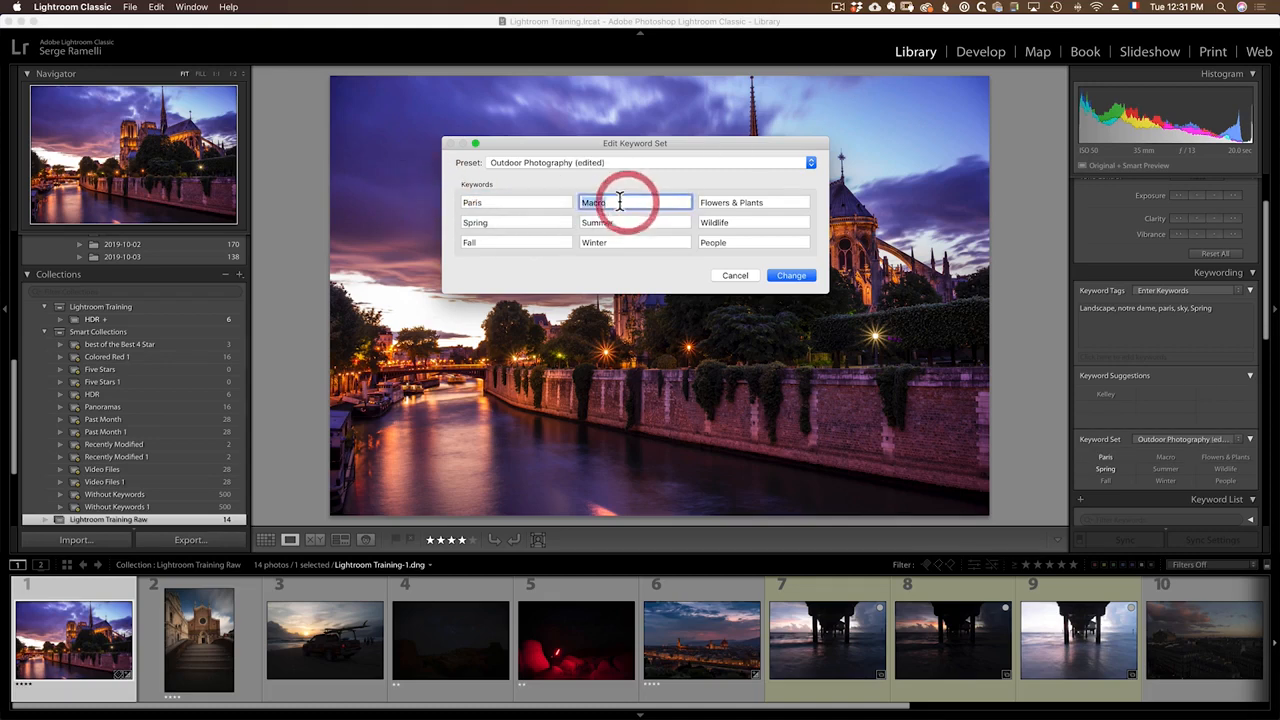
{"action": "type", "text": "Seine"}
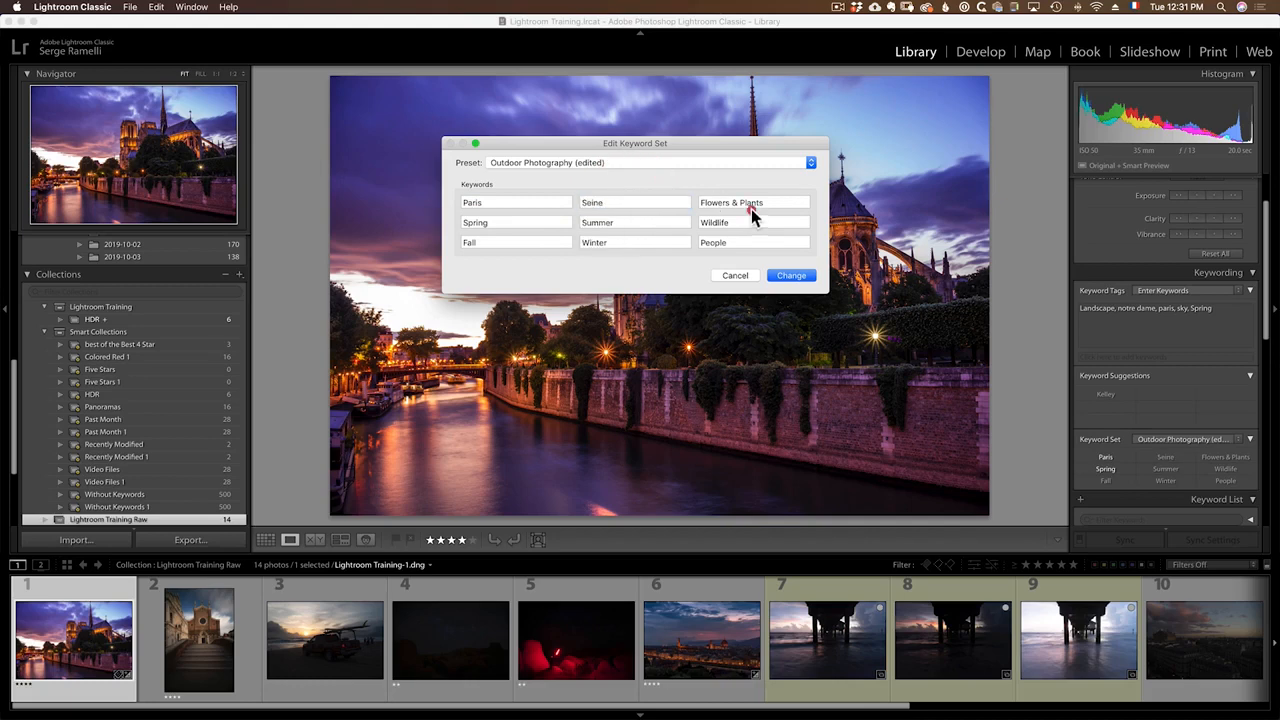
{"action": "triple_click", "coordinate": [765, 203]}
{"action": "type", "text": "Left Bank"}
Replace the three keywords in the set's second row with sunsets, Notre dame and Cathedrale.
{"action": "double_click", "coordinate": [496, 222]}
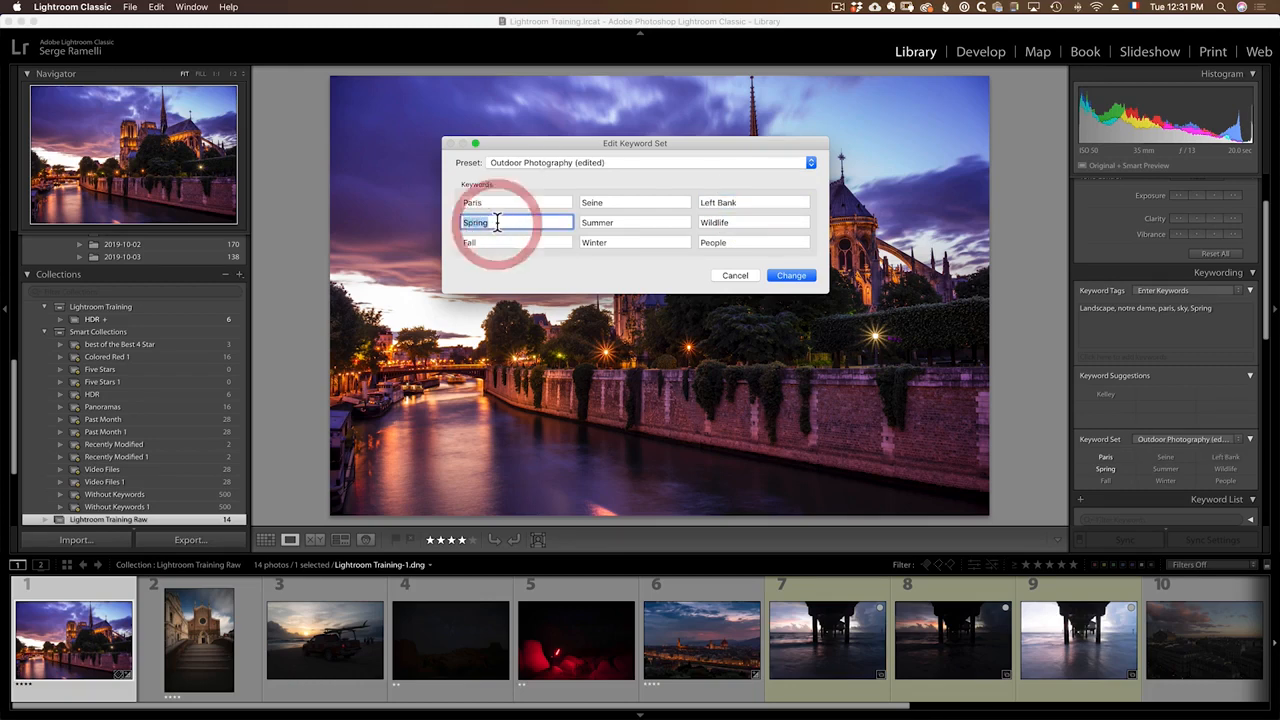
{"action": "type", "text": "sune"}
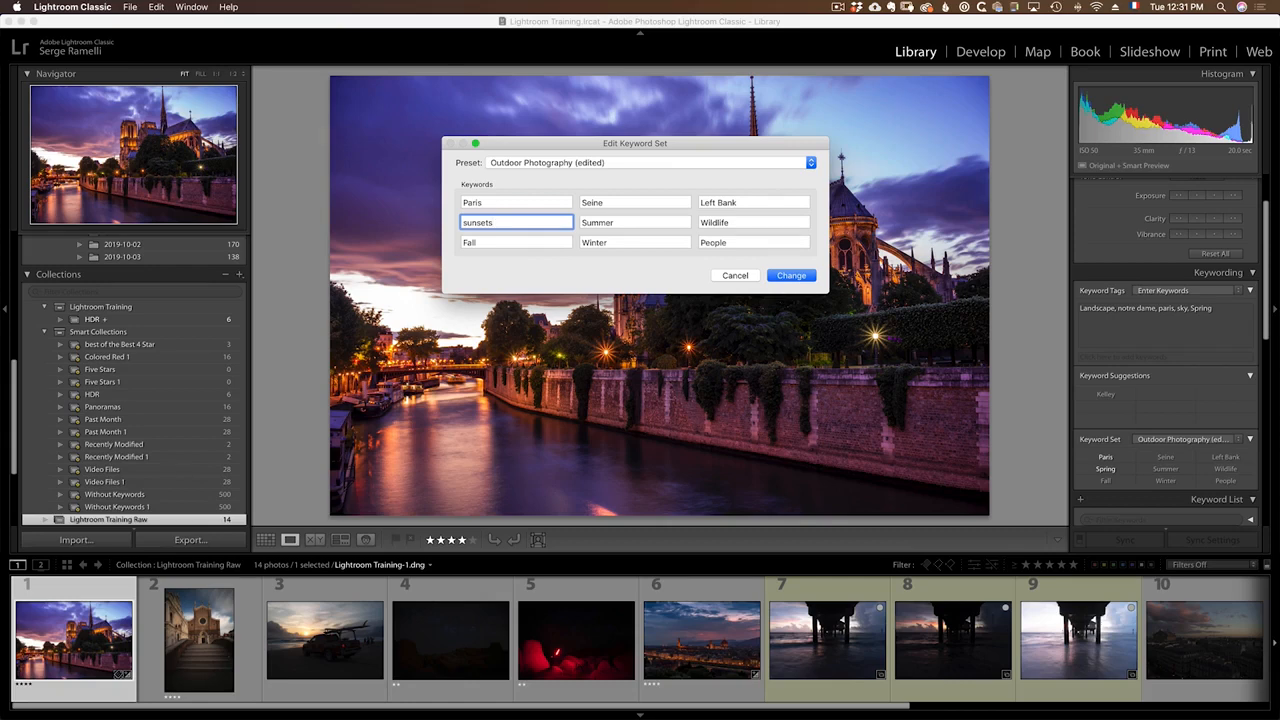
{"action": "double_click", "coordinate": [620, 222]}
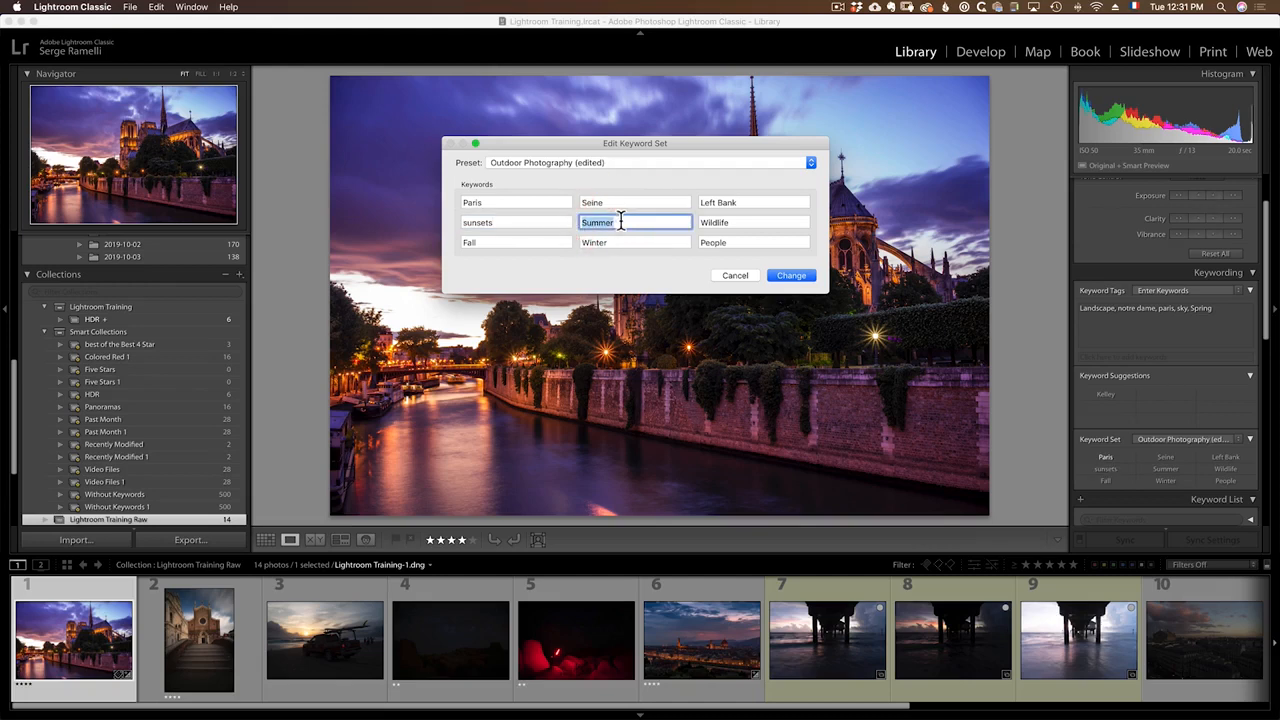
{"action": "type", "text": "Notre dame"}
{"action": "left_click", "coordinate": [630, 233]}
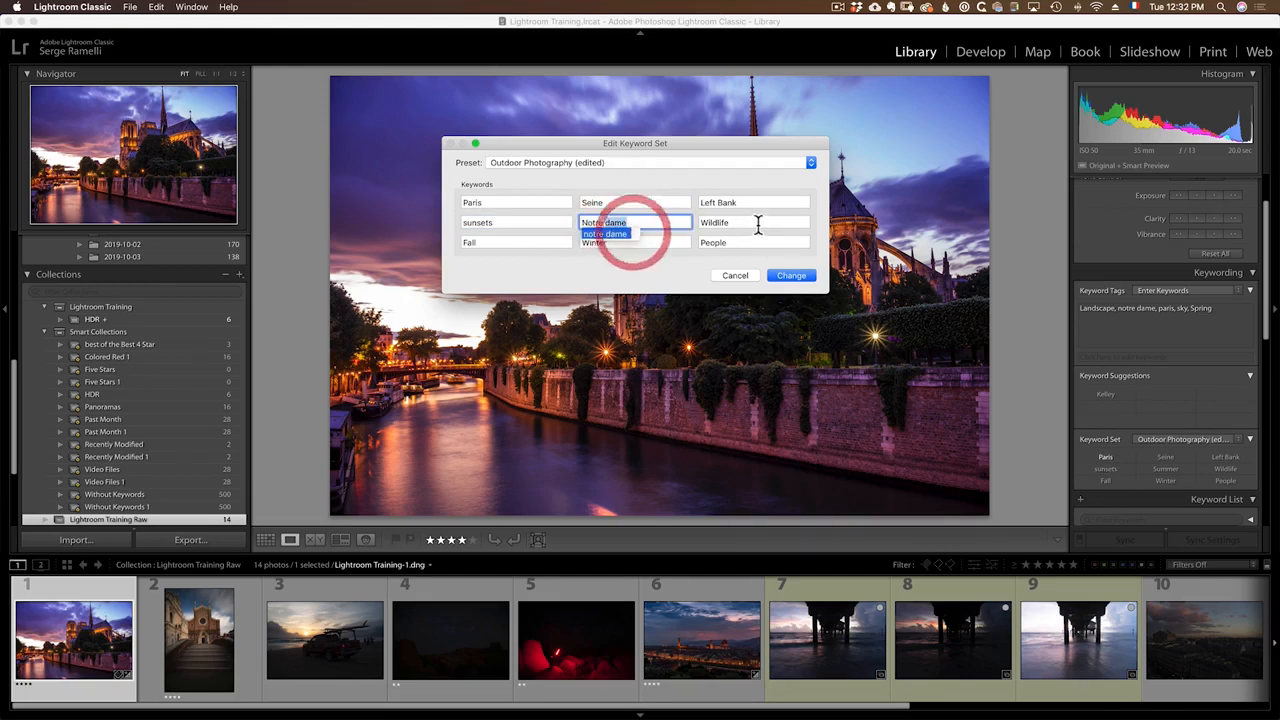
{"action": "double_click", "coordinate": [760, 225]}
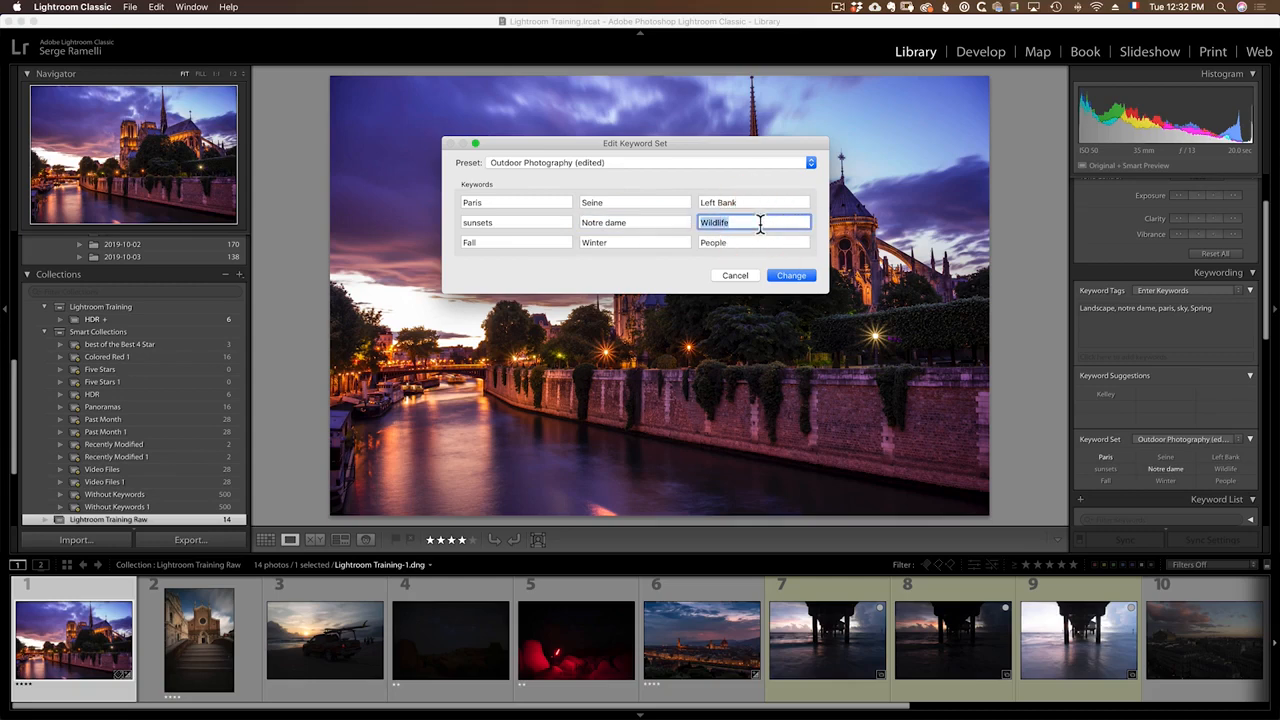
{"action": "type", "text": "Cathedrale"}
Replace the three keywords in the set's third row with boats, Lamps and goldenhour.
{"action": "double_click", "coordinate": [505, 243]}
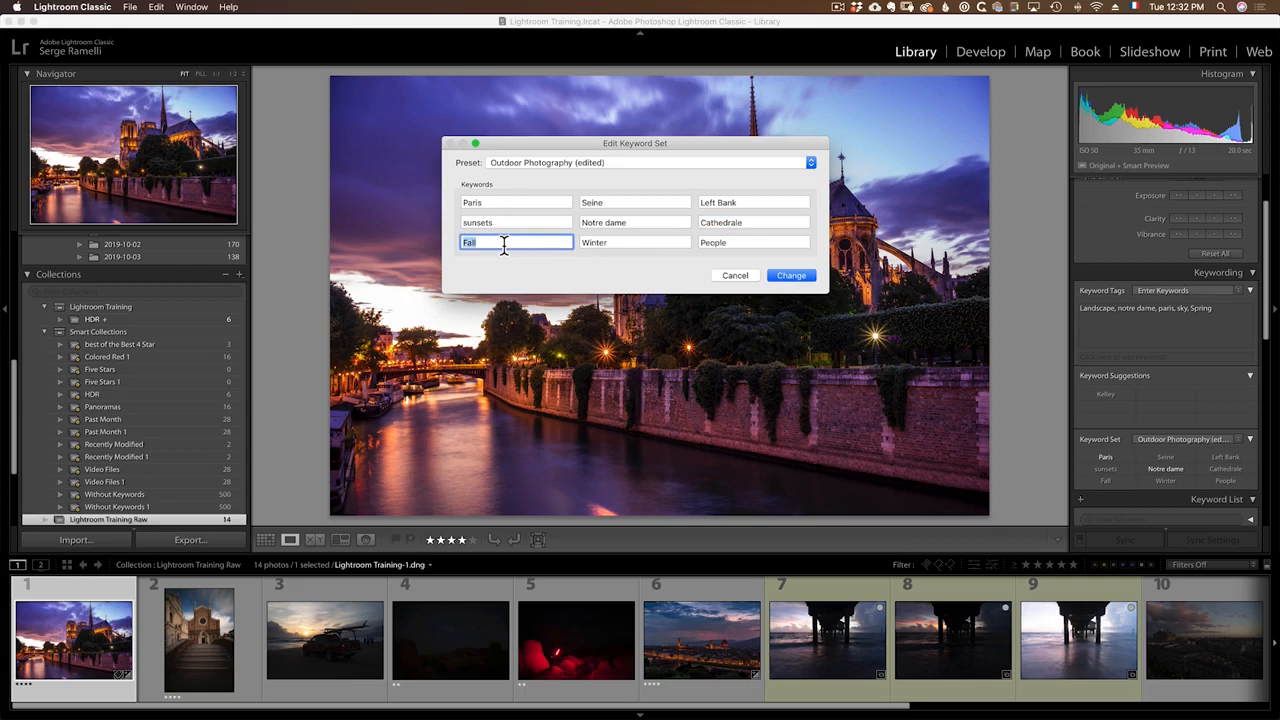
{"action": "type", "text": "boats"}
{"action": "double_click", "coordinate": [612, 240]}
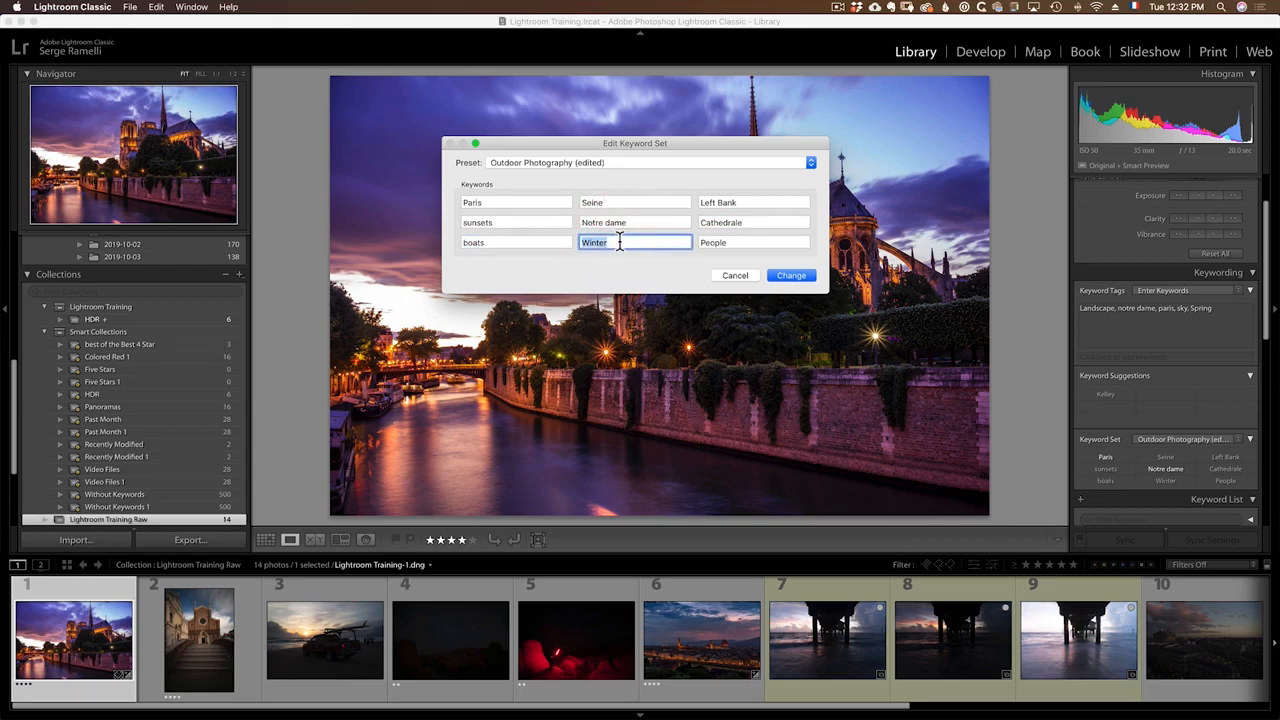
{"action": "type", "text": "Lamps"}
{"action": "double_click", "coordinate": [742, 242]}
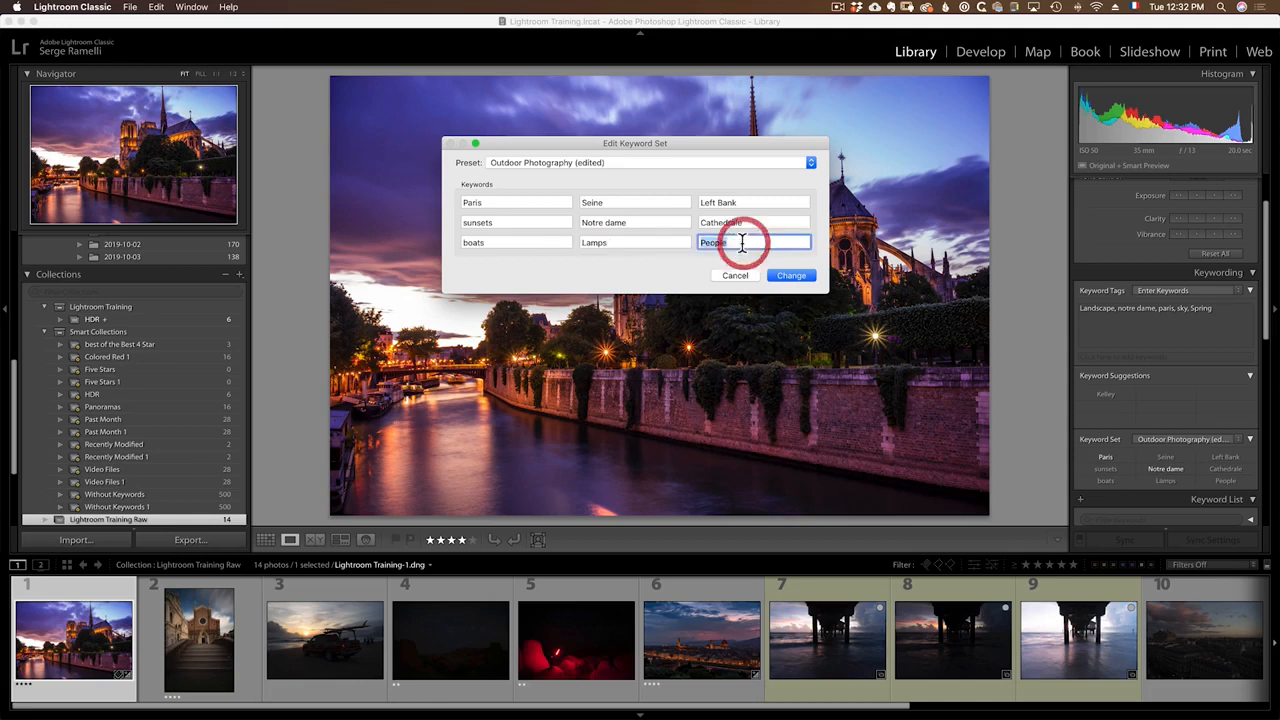
{"action": "type", "text": "goldenhour"}
Save the edited keywords as a new preset named "Paris Suggestions" and close the keyword set editor.
{"action": "left_click", "coordinate": [505, 164]}
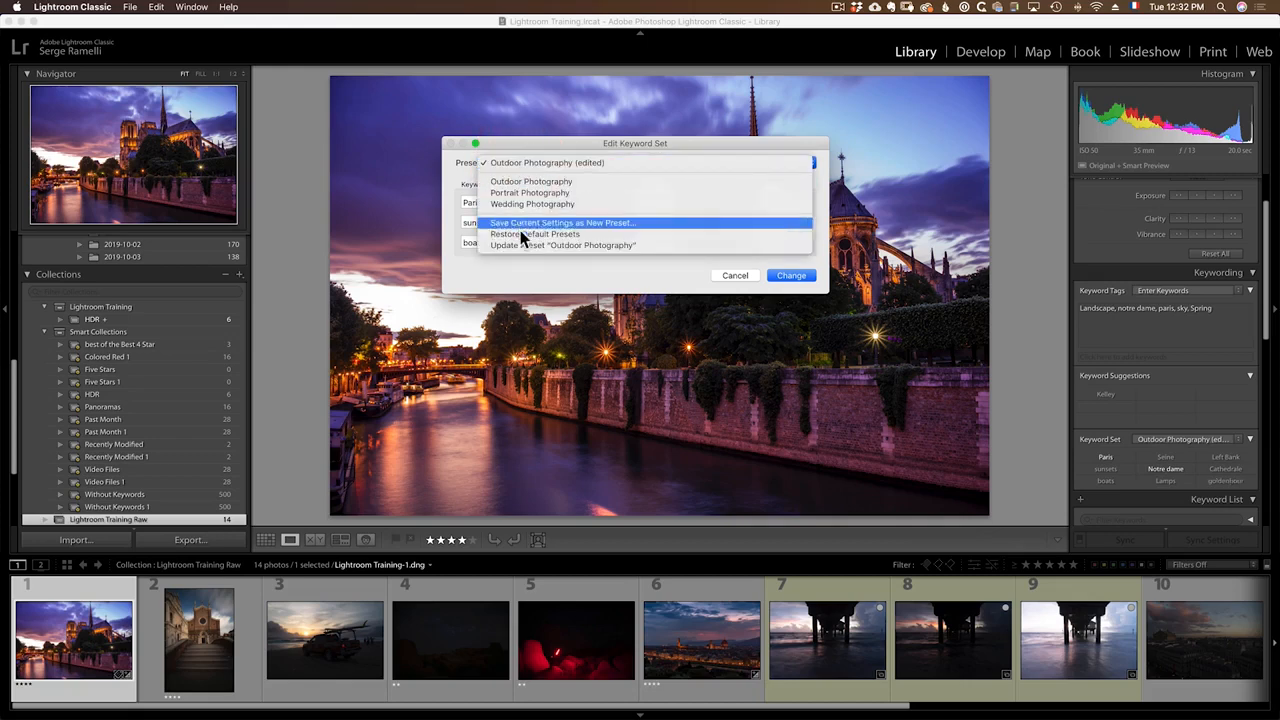
{"action": "left_click", "coordinate": [634, 225]}
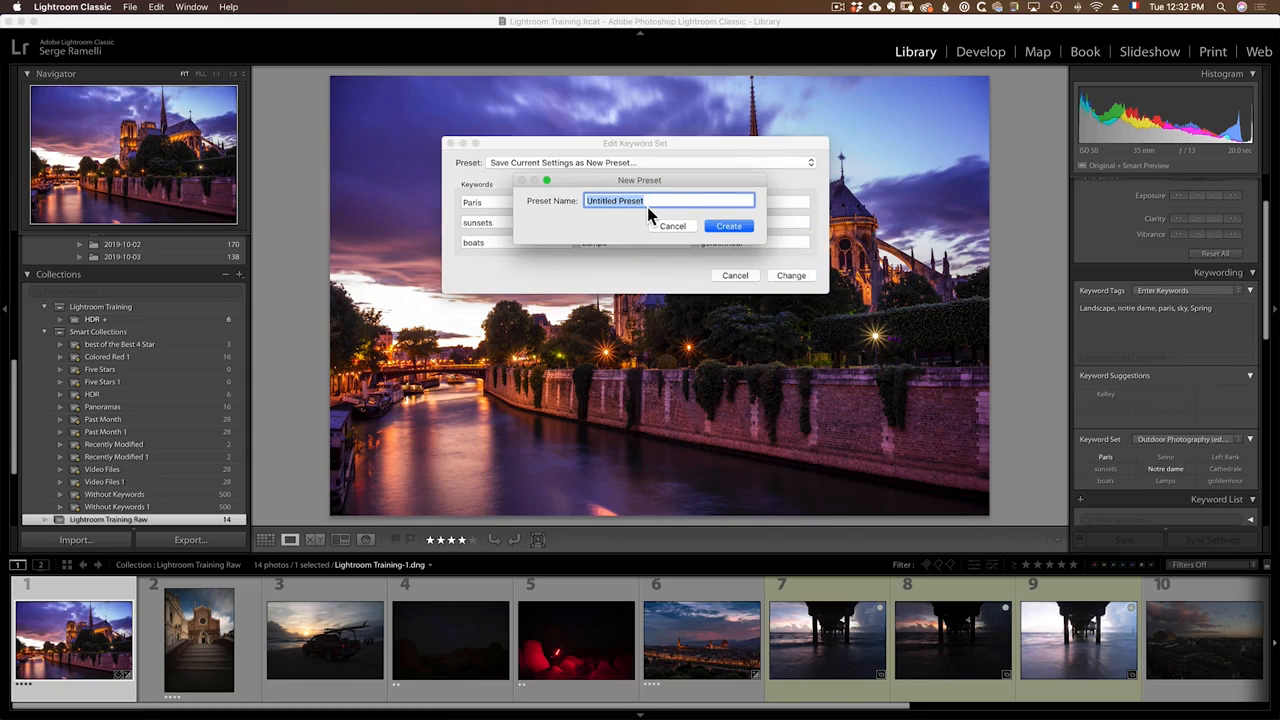
{"action": "type", "text": "Paris Suggestions"}
{"action": "left_click", "coordinate": [740, 228]}
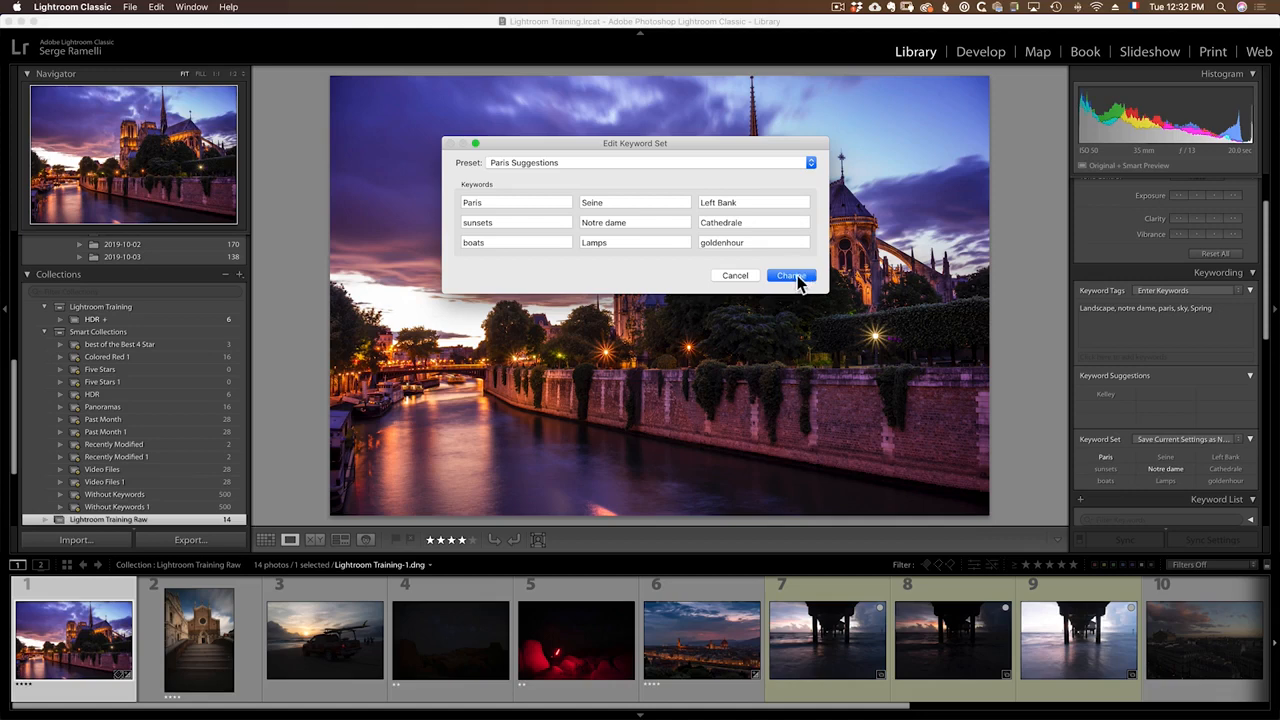
{"action": "left_click", "coordinate": [741, 276]}
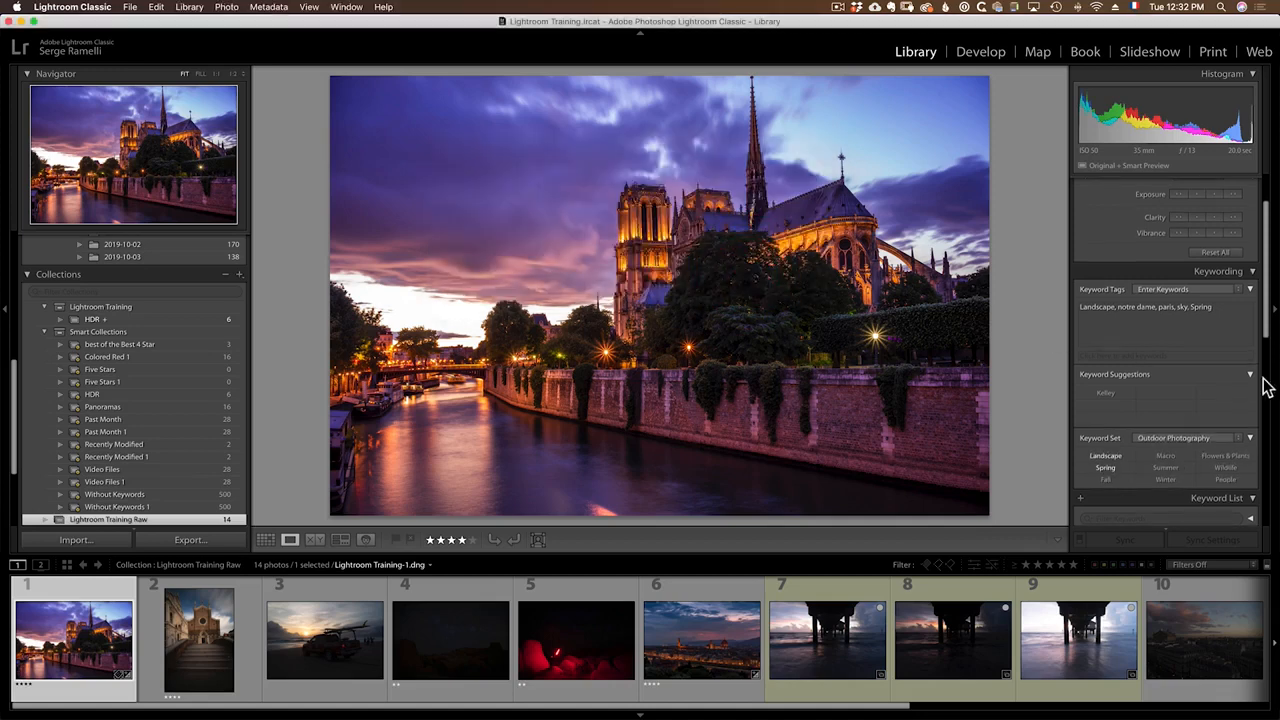
Switch the keyword set to Paris Suggestions and take the Paris keyword off the Notre Dame photo.
{"action": "left_click", "coordinate": [1246, 439]}
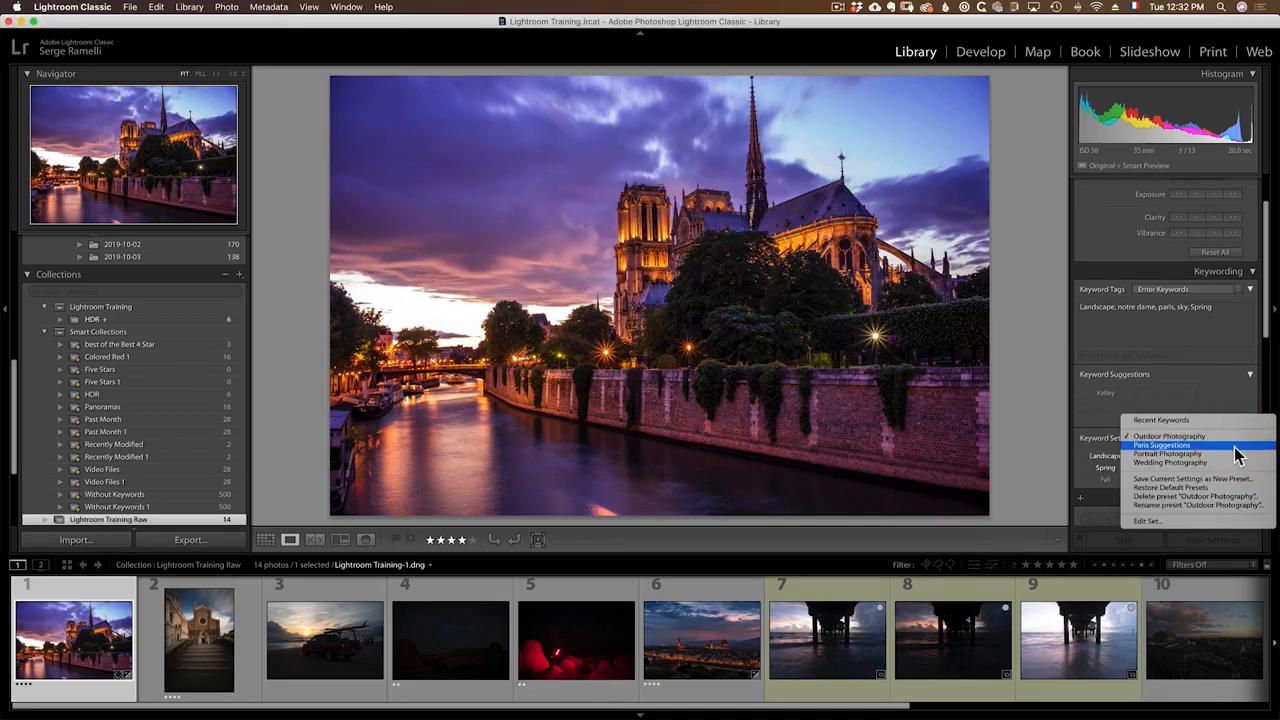
{"action": "left_click", "coordinate": [1236, 452]}
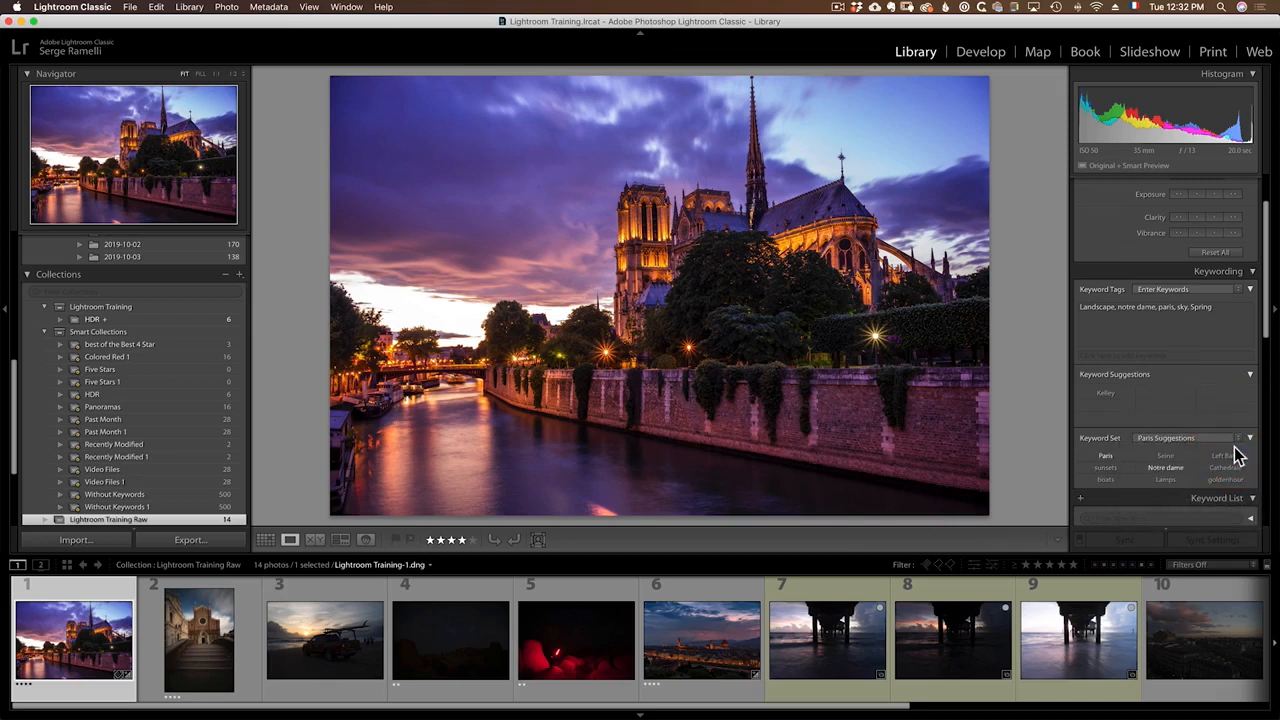
{"action": "left_click", "coordinate": [1106, 457]}
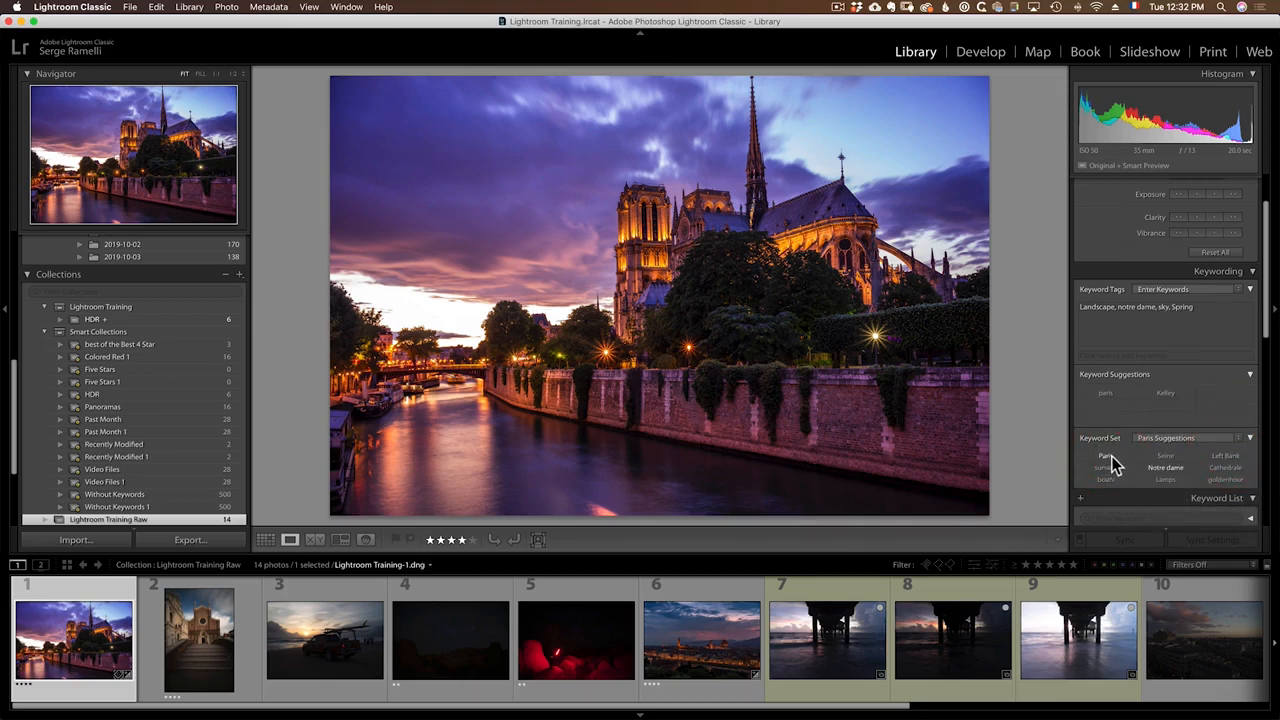
Add the set's keywords Seine, Left Bank, sunsets, Cathedrale, goldenhour, boats and Lamps to the Notre Dame photo.
{"action": "left_click", "coordinate": [1165, 455]}
{"action": "left_click", "coordinate": [1226, 456]}
{"action": "left_click", "coordinate": [1106, 467]}
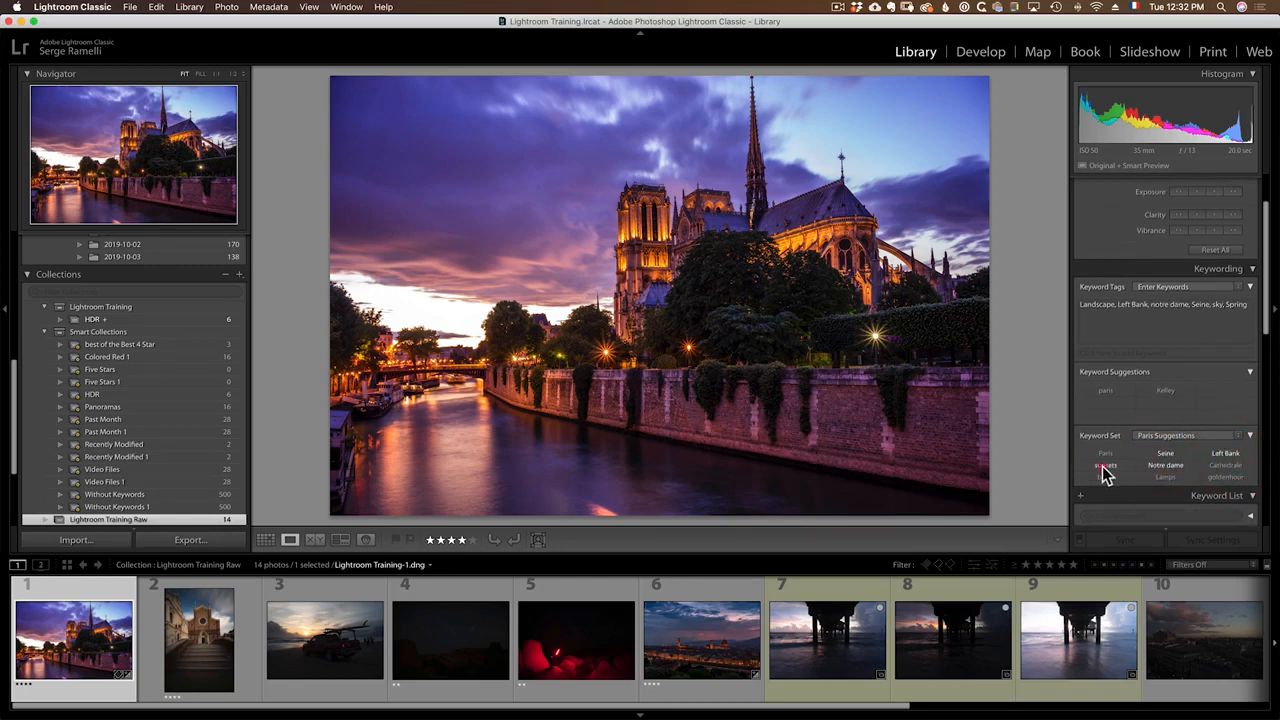
{"action": "left_click", "coordinate": [1227, 465]}
{"action": "left_click", "coordinate": [1228, 474]}
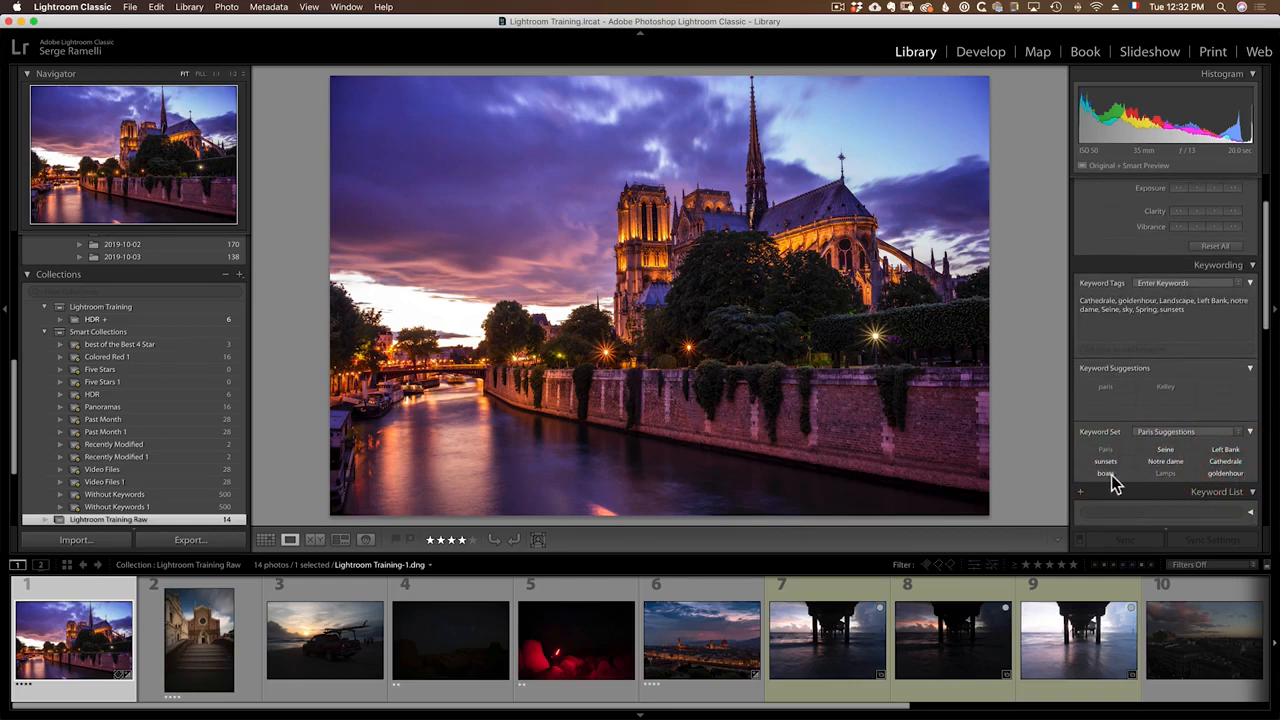
{"action": "left_click", "coordinate": [1106, 472]}
{"action": "left_click", "coordinate": [1165, 472]}
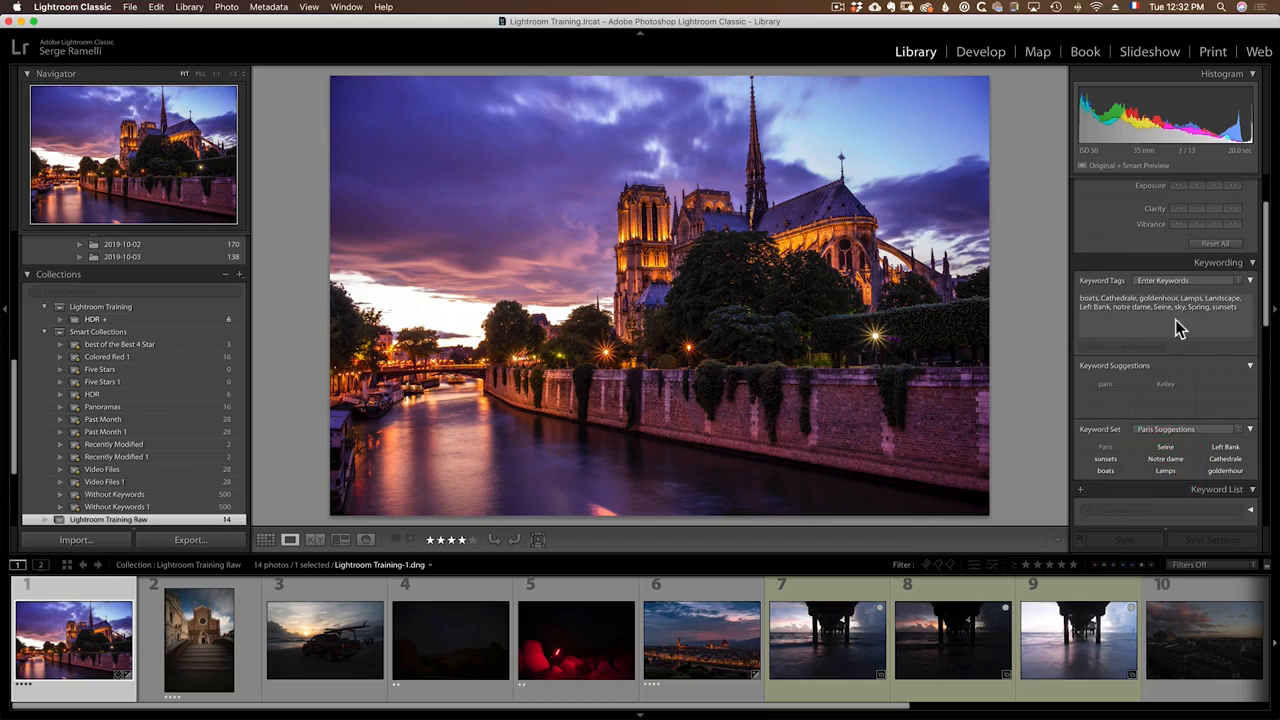
{"action": "left_click", "coordinate": [1238, 431]}
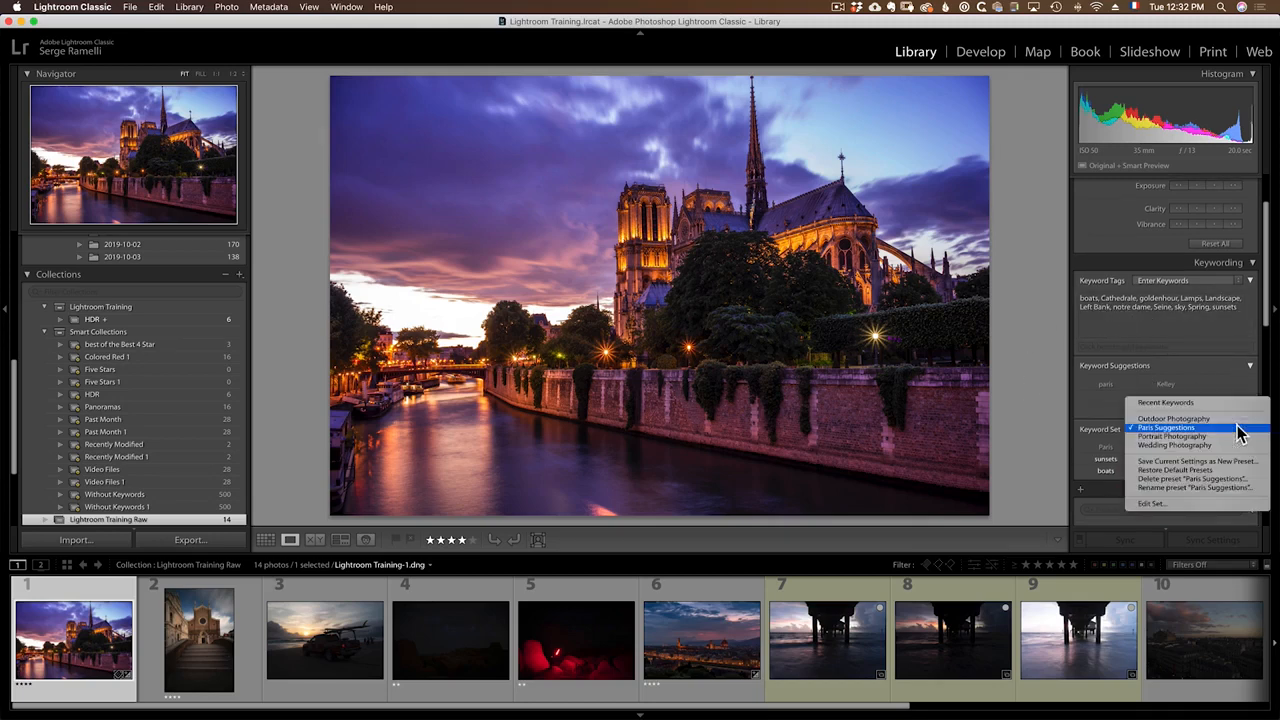
{"action": "left_click", "coordinate": [1105, 424]}
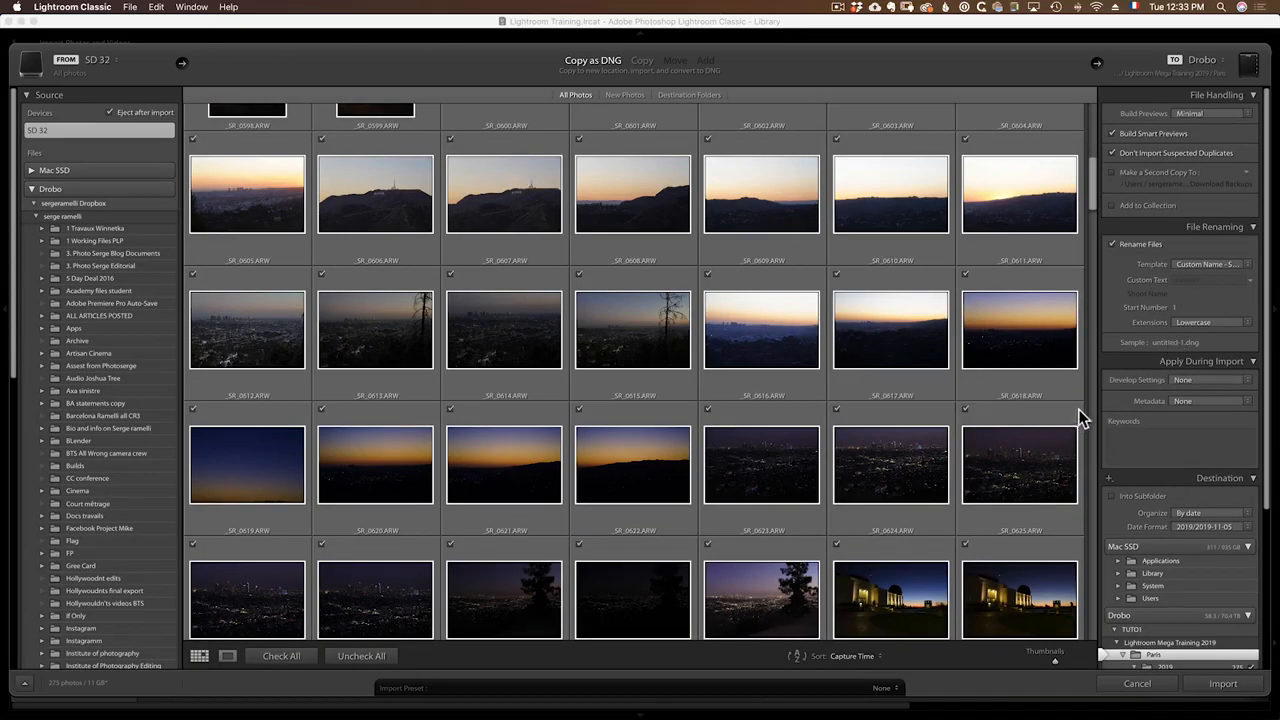
Examine the Keywords field among the settings applied during import, and close the import window without importing.
{"action": "left_click", "coordinate": [1160, 443]}
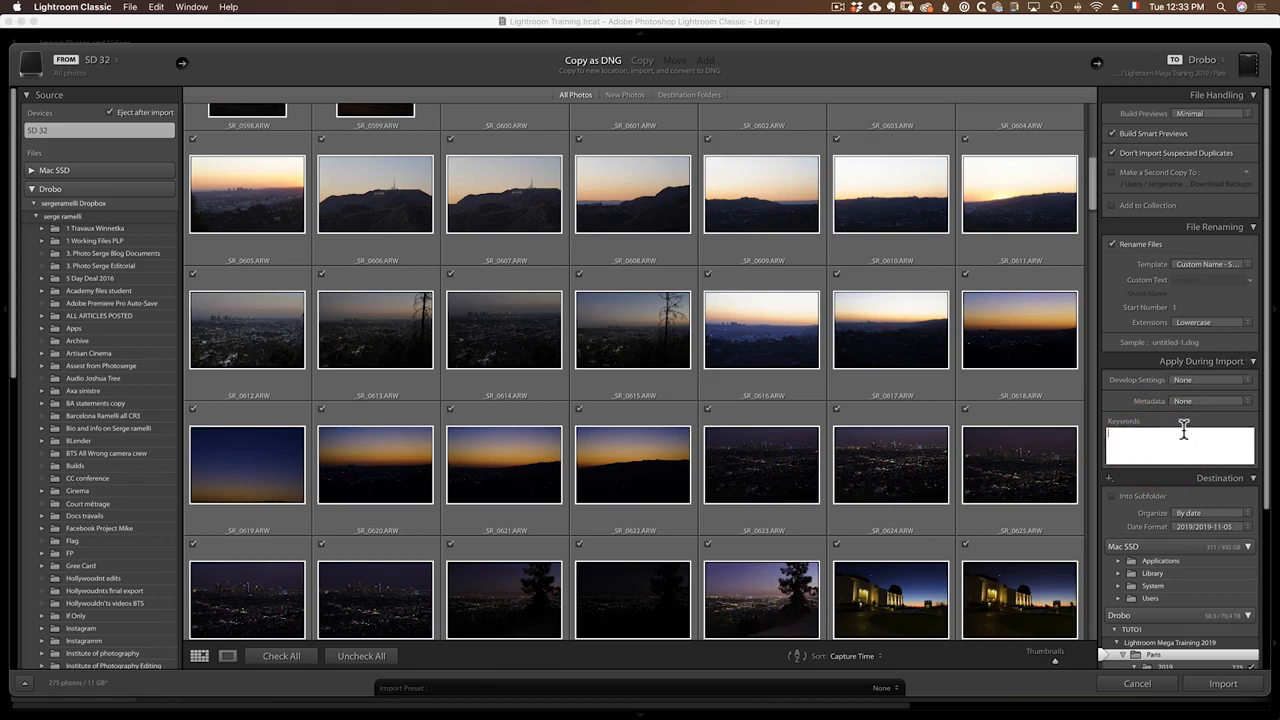
{"action": "left_click", "coordinate": [1117, 437]}
{"action": "left_click", "coordinate": [1148, 686]}
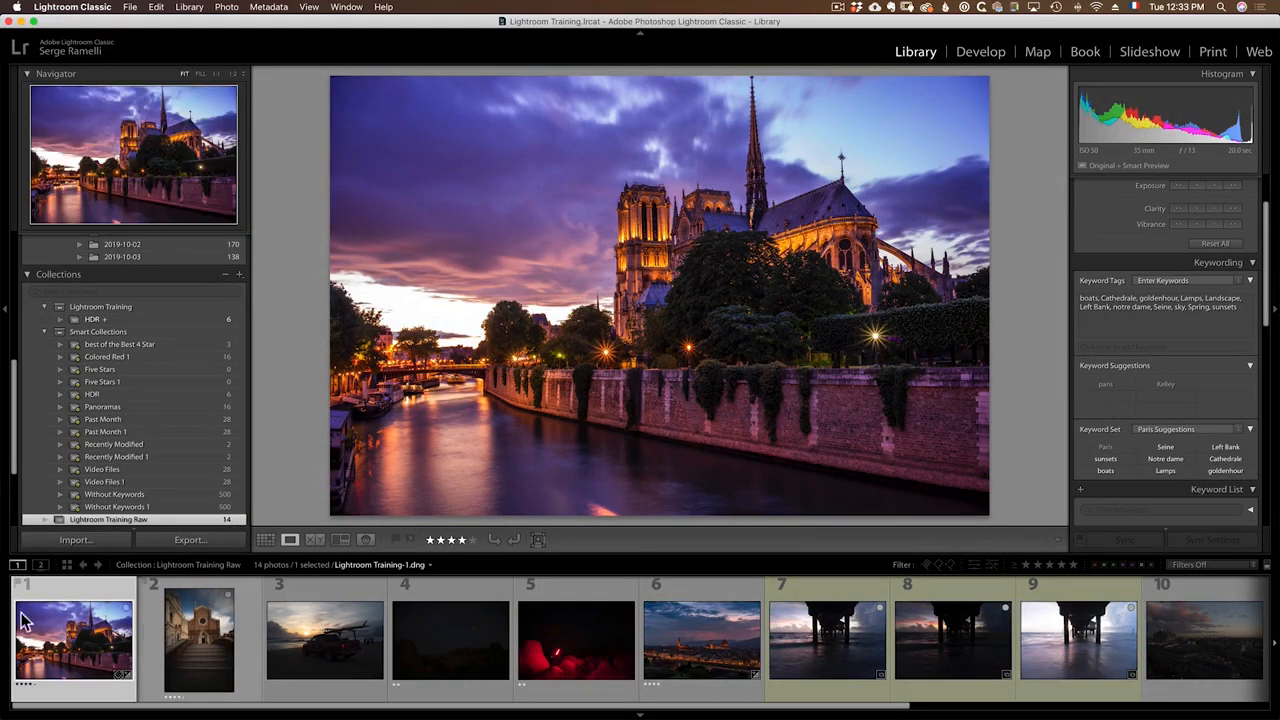
{"action": "left_click", "coordinate": [1152, 313]}
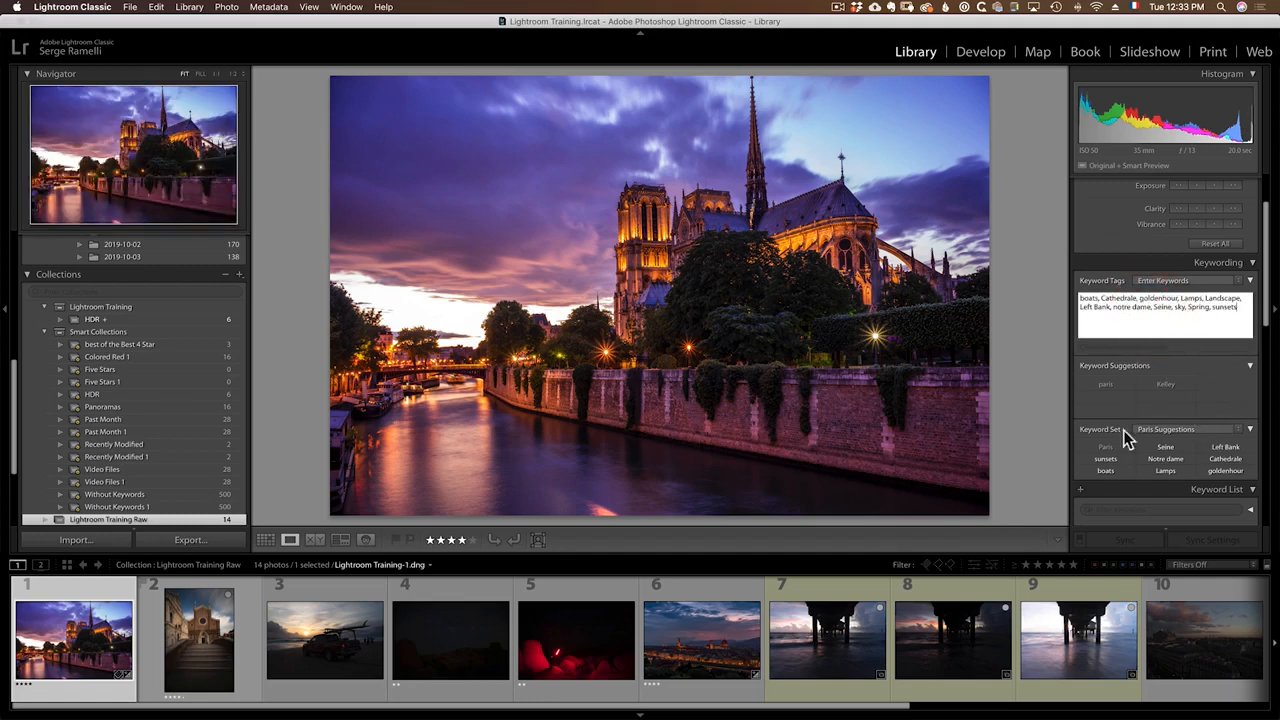
{"action": "mouse_move", "coordinate": [1265, 321]}
{"action": "left_mouse_down"}
{"action": "mouse_move", "coordinate": [1265, 352]}
{"action": "mouse_move", "coordinate": [1266, 330]}
{"action": "left_mouse_up"}
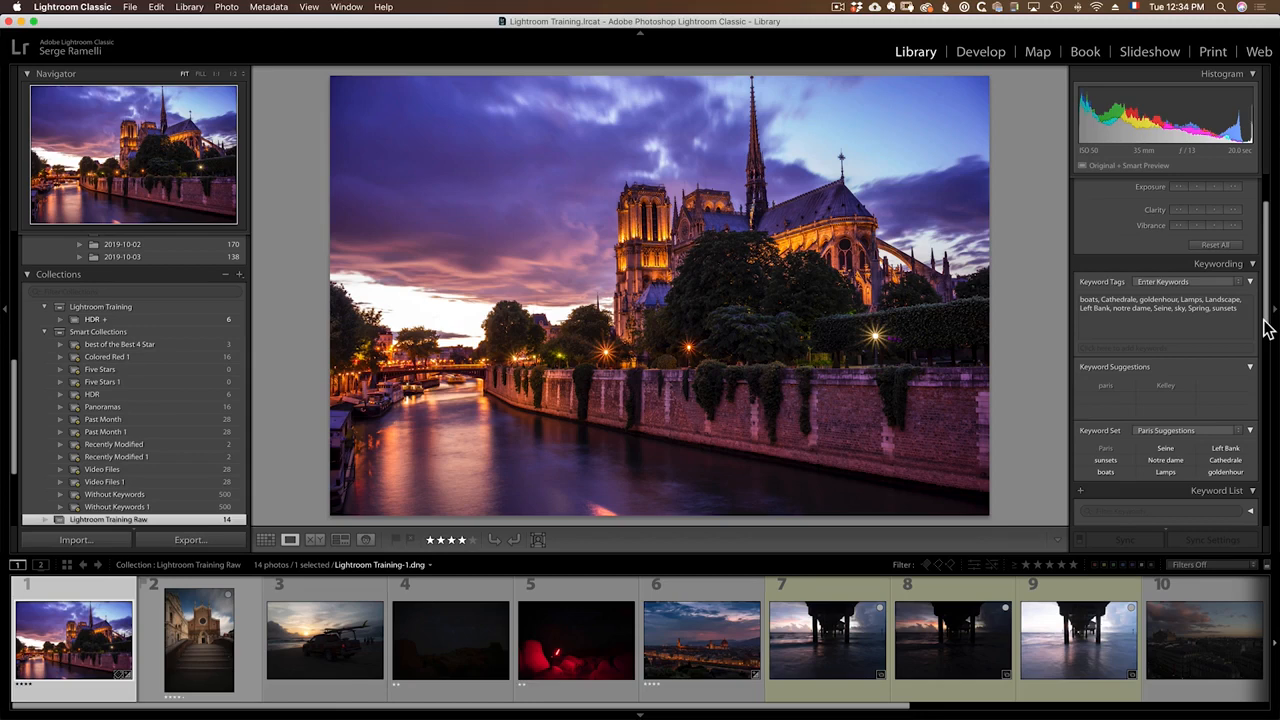
{"action": "left_click_drag", "start_coordinate": [1268, 328], "coordinate": [1262, 231]}
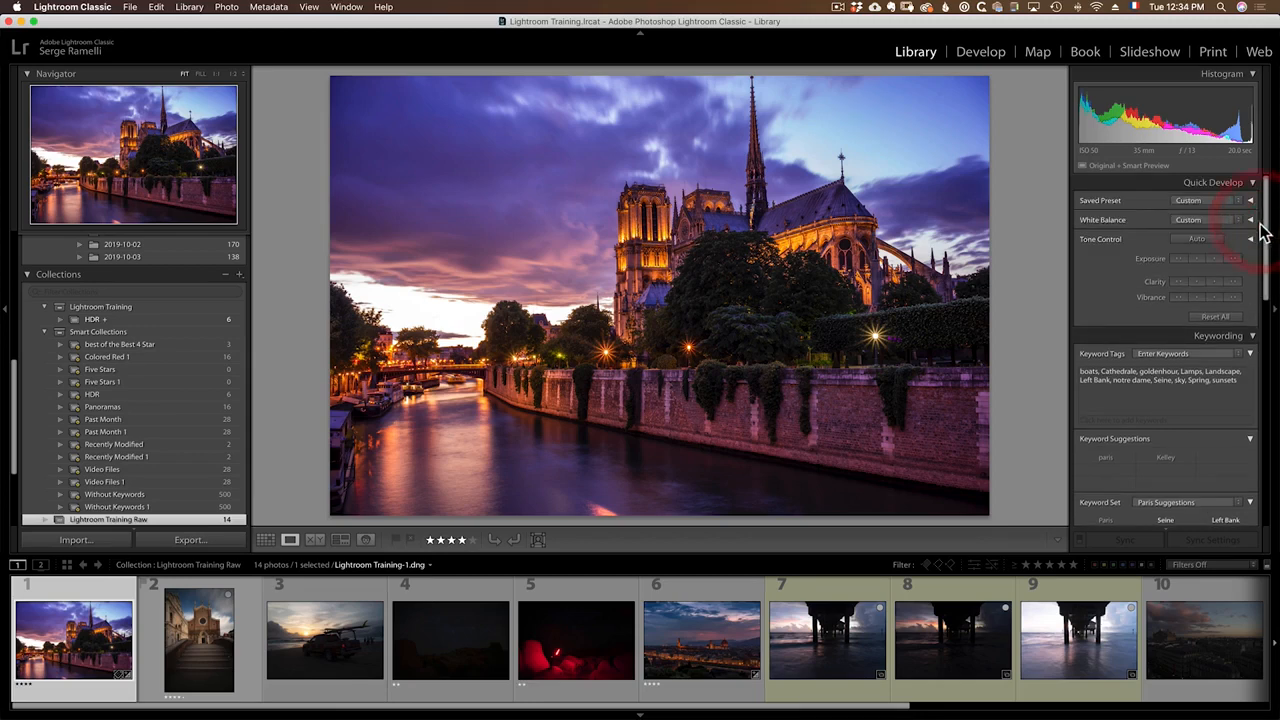